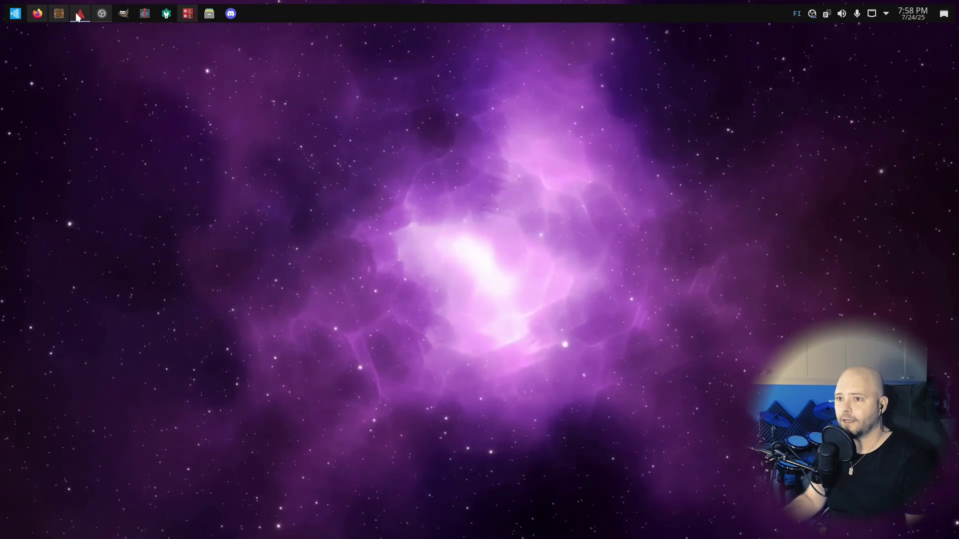
Show Carla's rack with the LSP gate, mono compressor, sidechain compressor and stereo routing
{"action": "left_click", "coordinate": [188, 13]}
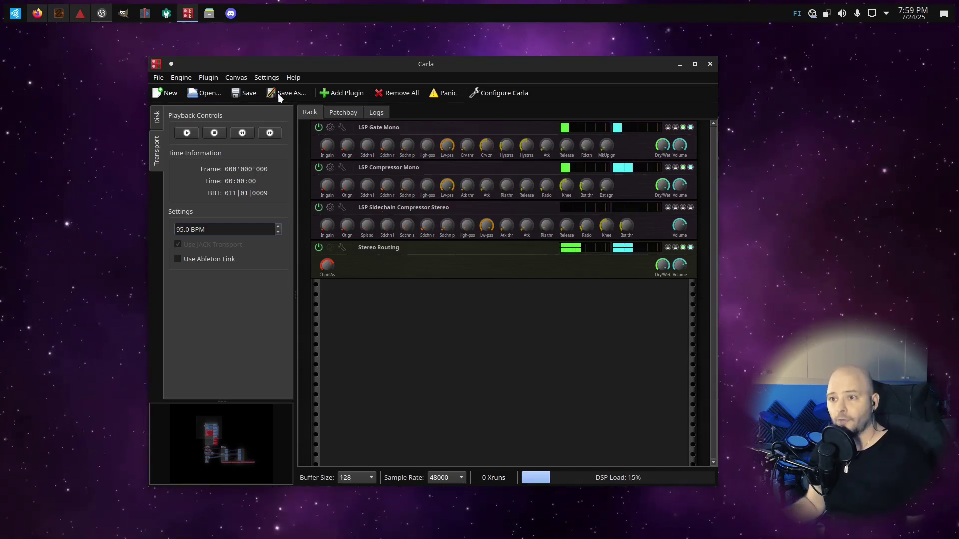
Connect Scarlett capture port 1 to the LSP Gate Mono input in the routing graph
{"action": "left_click", "coordinate": [65, 13]}
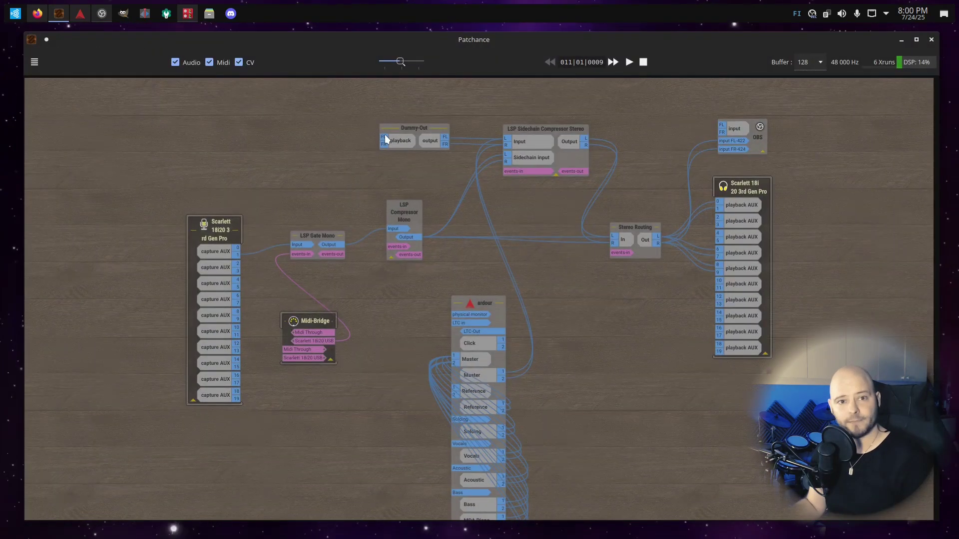
{"action": "left_click_drag", "start_coordinate": [194, 223], "coordinate": [218, 231]}
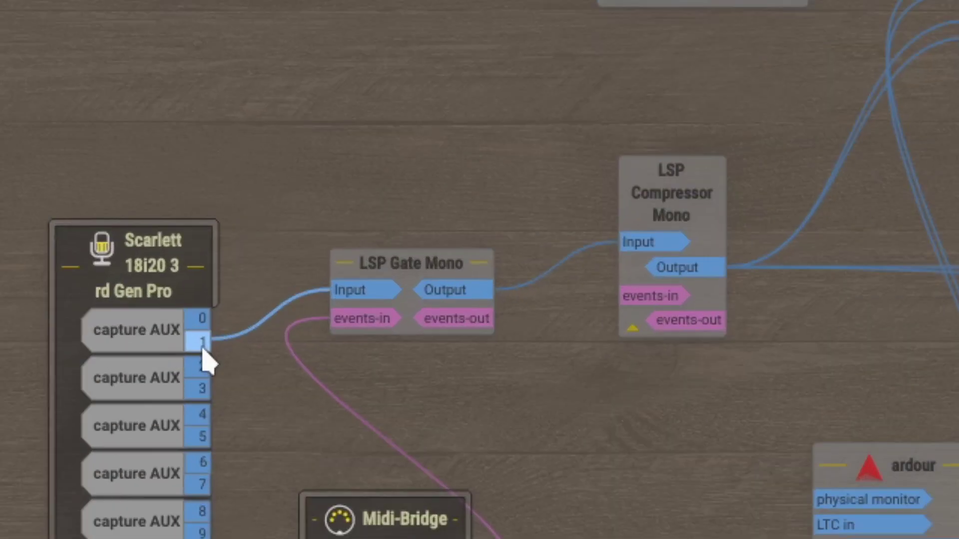
{"action": "left_click_drag", "start_coordinate": [242, 263], "coordinate": [289, 250]}
{"action": "left_click_drag", "start_coordinate": [346, 301], "coordinate": [349, 291]}
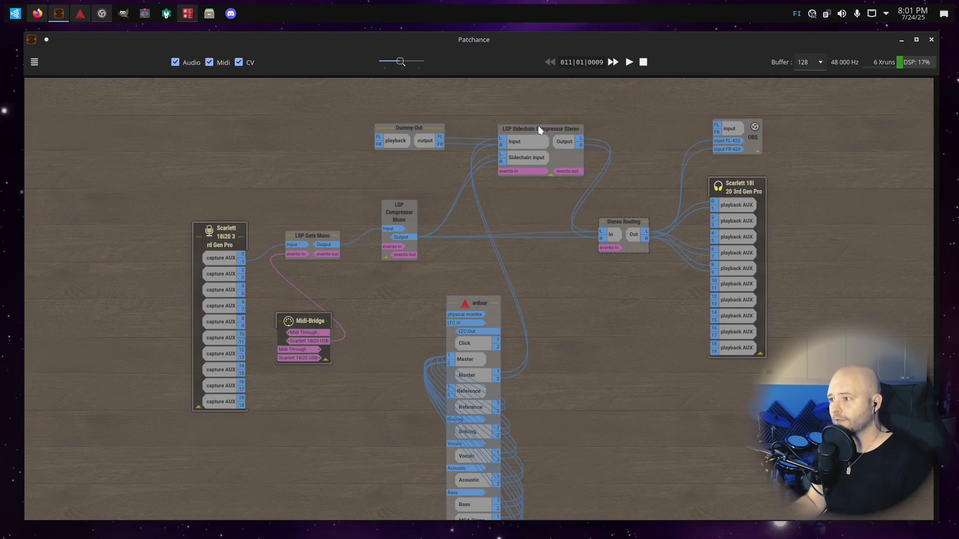
{"action": "left_click_drag", "start_coordinate": [538, 125], "coordinate": [528, 176]}
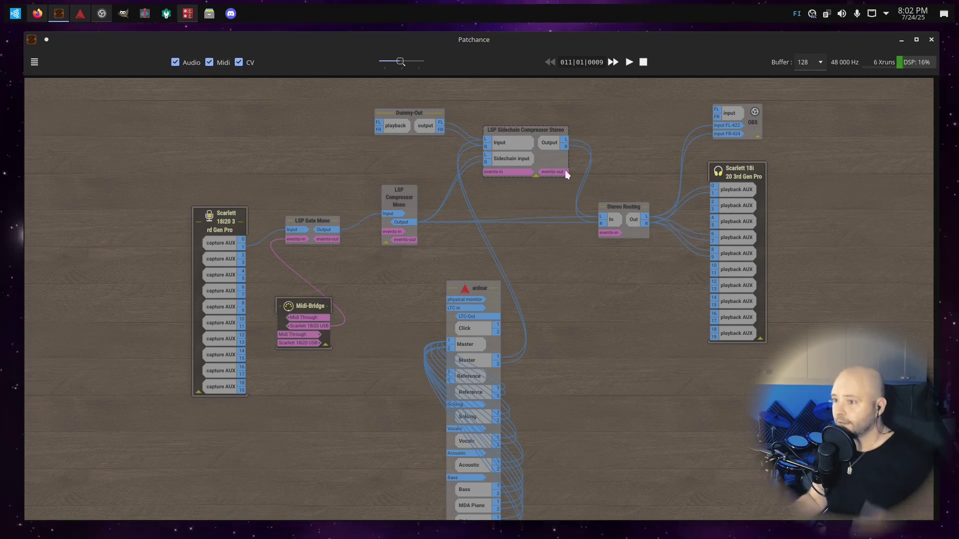
Play Wintersun's 'Silver Leaves' lyric video in Firefox and skip ahead into the song
{"action": "left_click", "coordinate": [37, 13]}
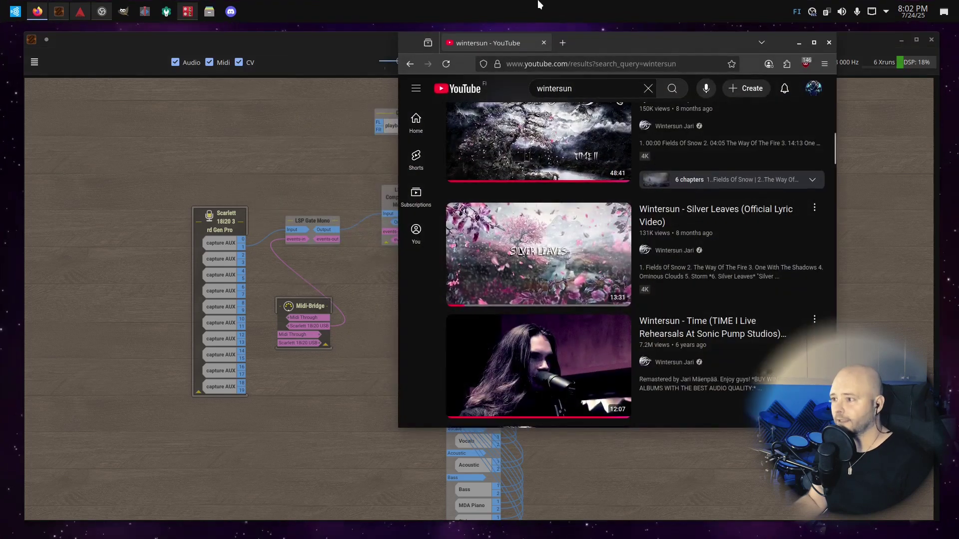
{"action": "left_click_drag", "start_coordinate": [591, 48], "coordinate": [714, 77]}
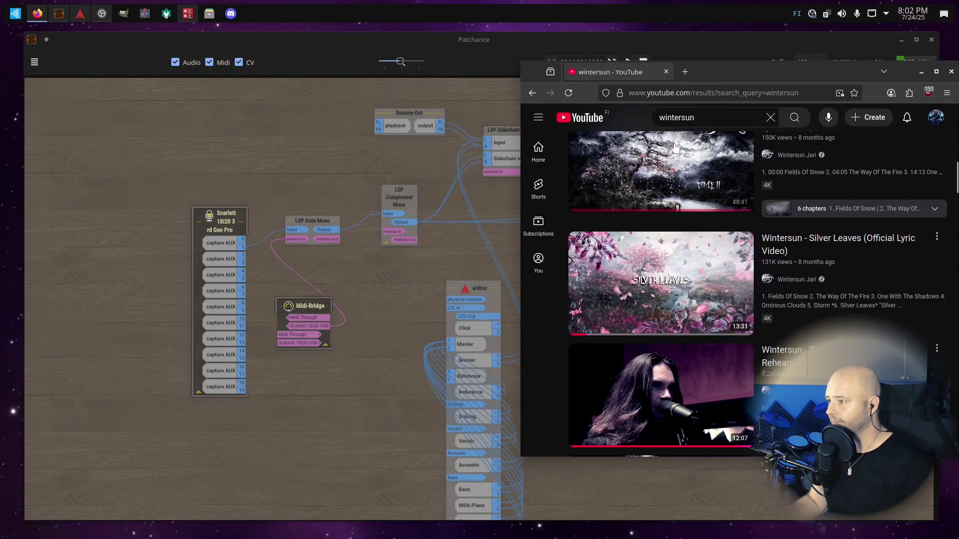
{"action": "left_click", "coordinate": [685, 254]}
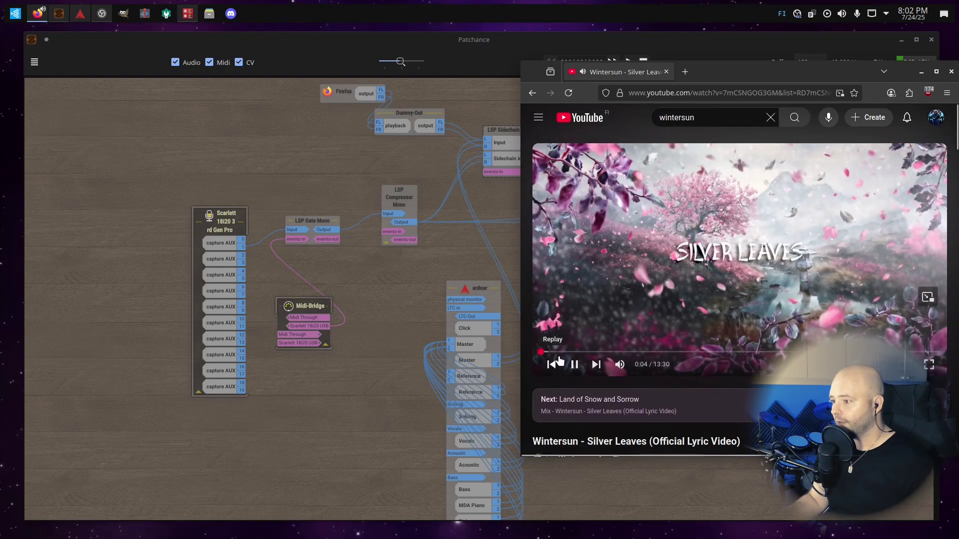
{"action": "left_click_drag", "start_coordinate": [541, 352], "coordinate": [590, 353]}
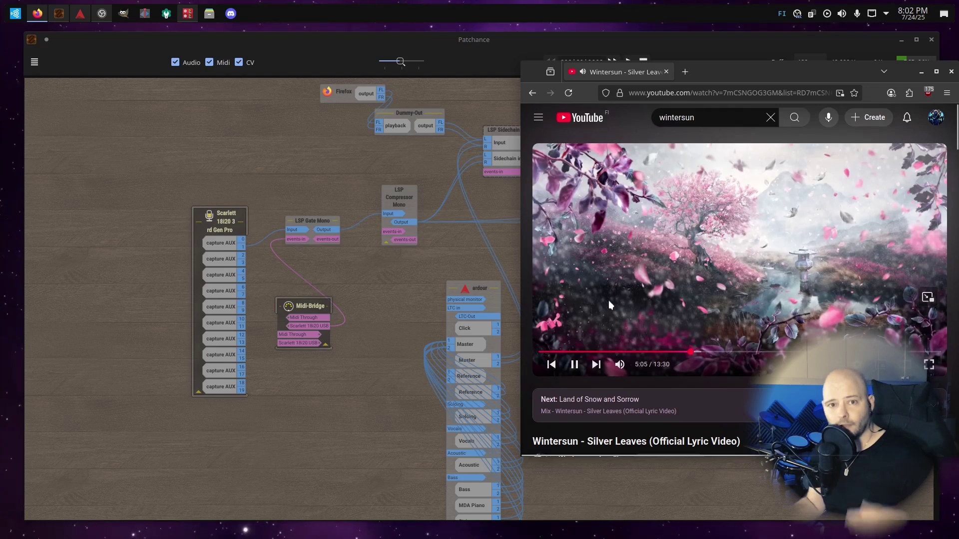
Move the Firefox output node beside Dummy-Out in the Patchance graph
{"action": "left_click", "coordinate": [342, 92]}
{"action": "left_click_drag", "start_coordinate": [342, 92], "coordinate": [298, 241]}
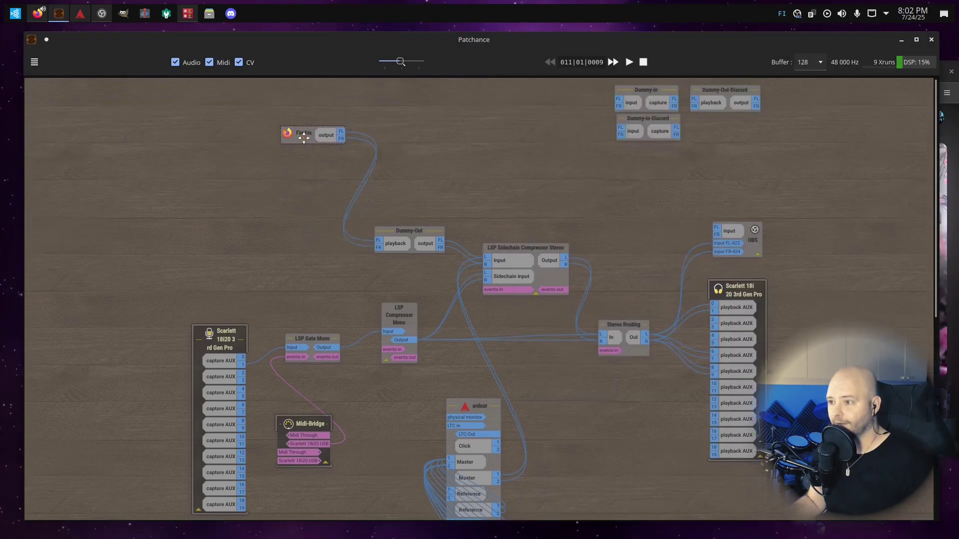
{"action": "scroll", "coordinate": [332, 242], "scroll_direction": "down", "scroll_amount": 2}
{"action": "scroll", "coordinate": [368, 197], "scroll_direction": "down", "scroll_amount": 2}
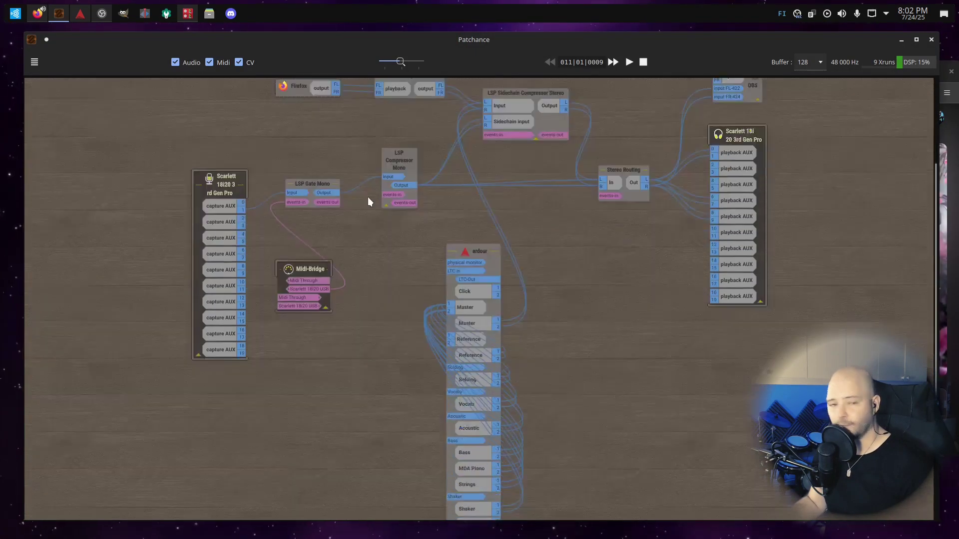
{"action": "scroll", "coordinate": [392, 194], "scroll_direction": "up", "scroll_amount": 1}
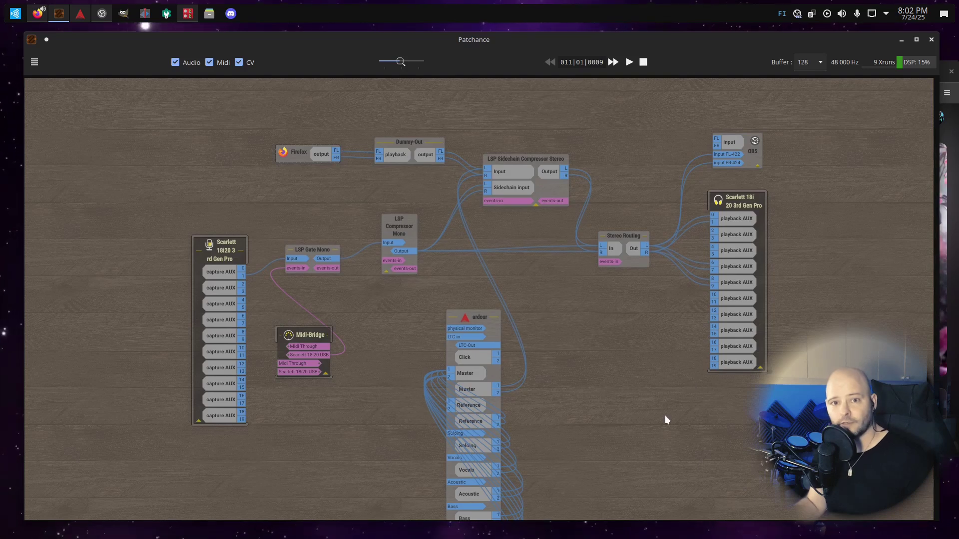
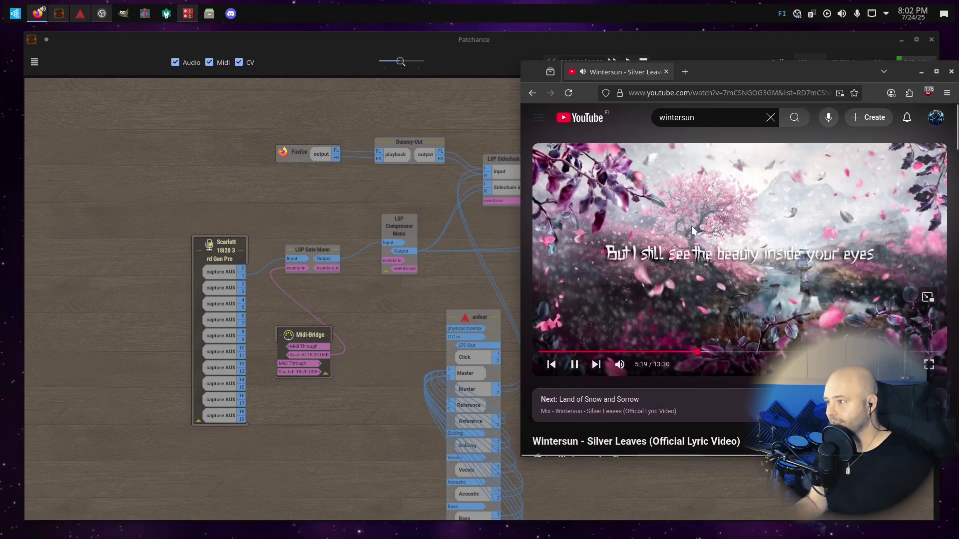
Pause the Firefox music video and minimize Patchance to reveal Carla's plugin rack
{"action": "left_click", "coordinate": [692, 202]}
{"action": "left_click", "coordinate": [376, 193]}
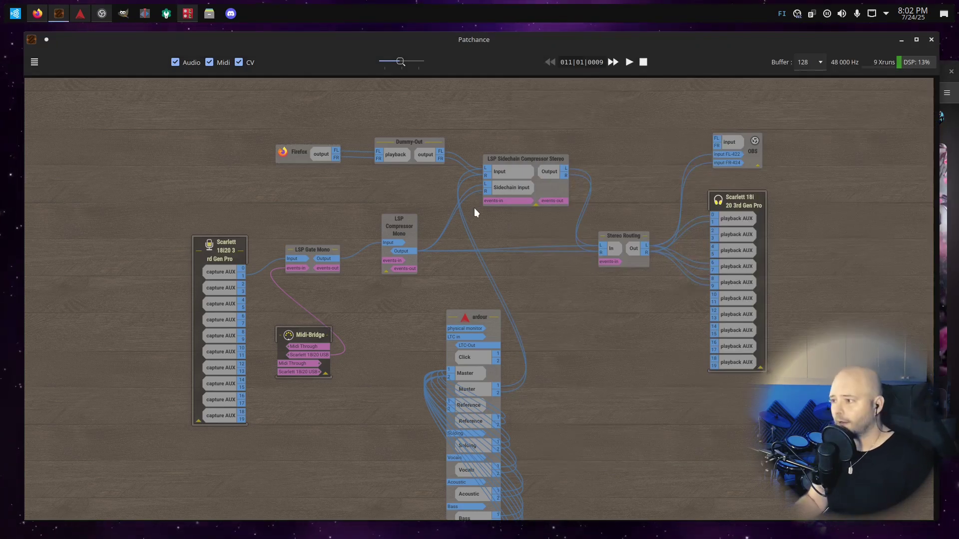
{"action": "left_click", "coordinate": [897, 38]}
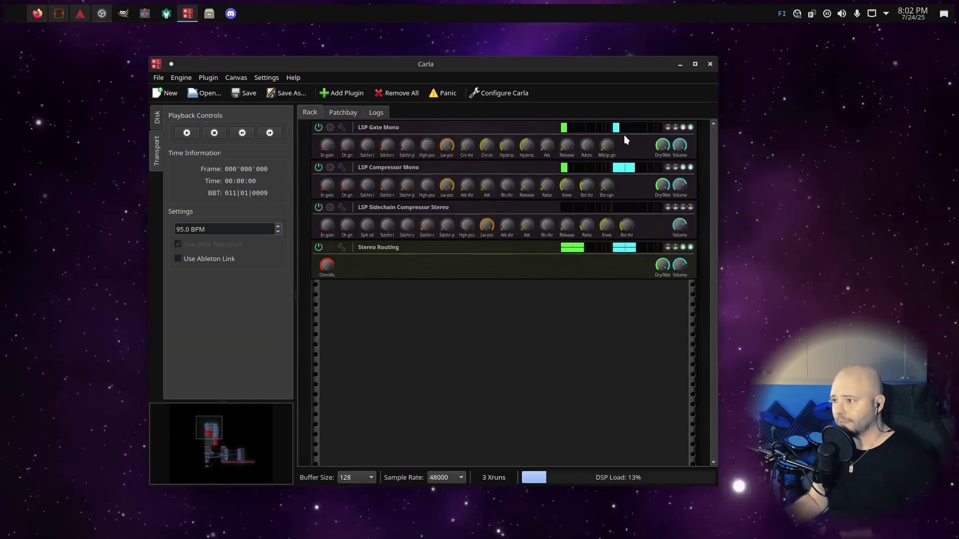
Show the LSP Gate Mono GUI from Carla's rack and move it to the upper left
{"action": "left_click", "coordinate": [330, 129]}
{"action": "left_click_drag", "start_coordinate": [439, 147], "coordinate": [327, 76]}
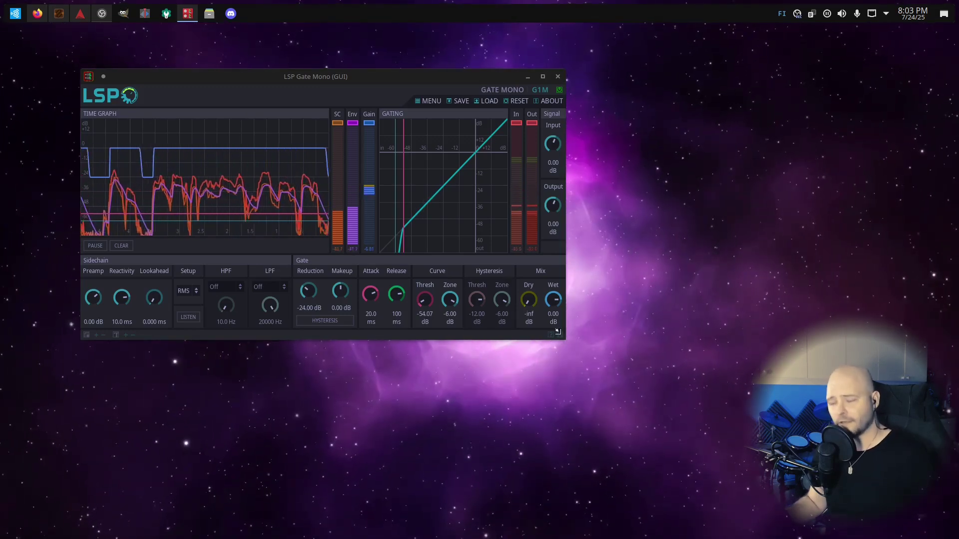
Enlarge the gate window and switch off the SC, Env, Gain and In toggles
{"action": "left_click_drag", "start_coordinate": [564, 342], "coordinate": [716, 443]}
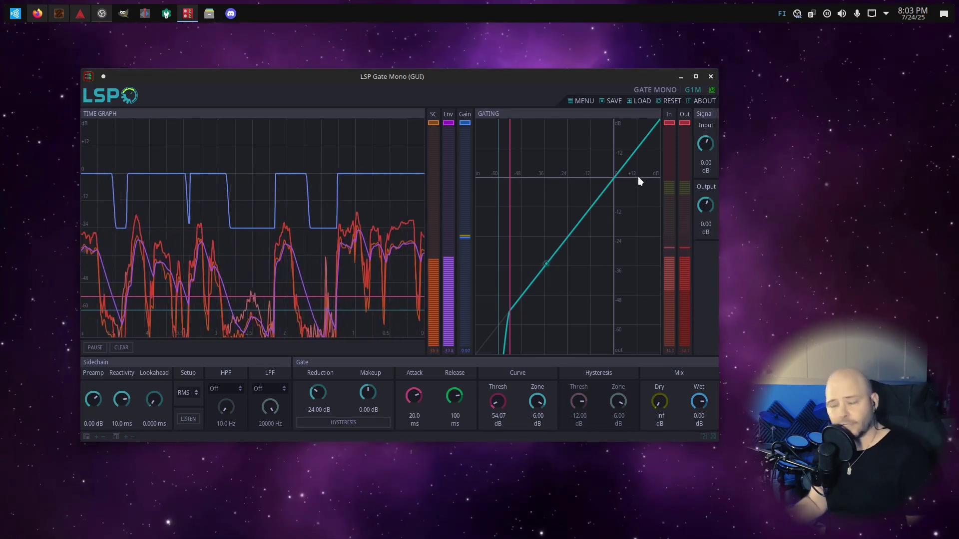
{"action": "left_click", "coordinate": [433, 123]}
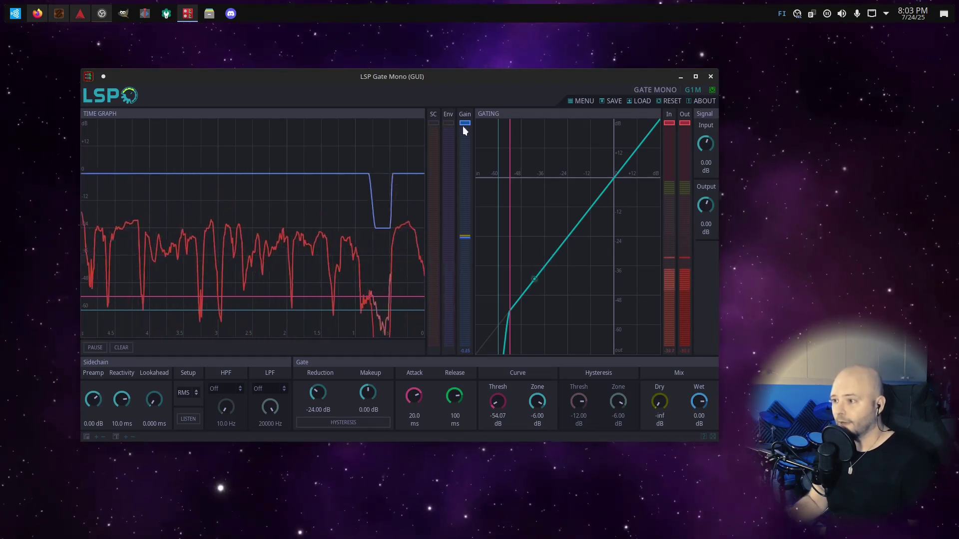
{"action": "left_click", "coordinate": [467, 126]}
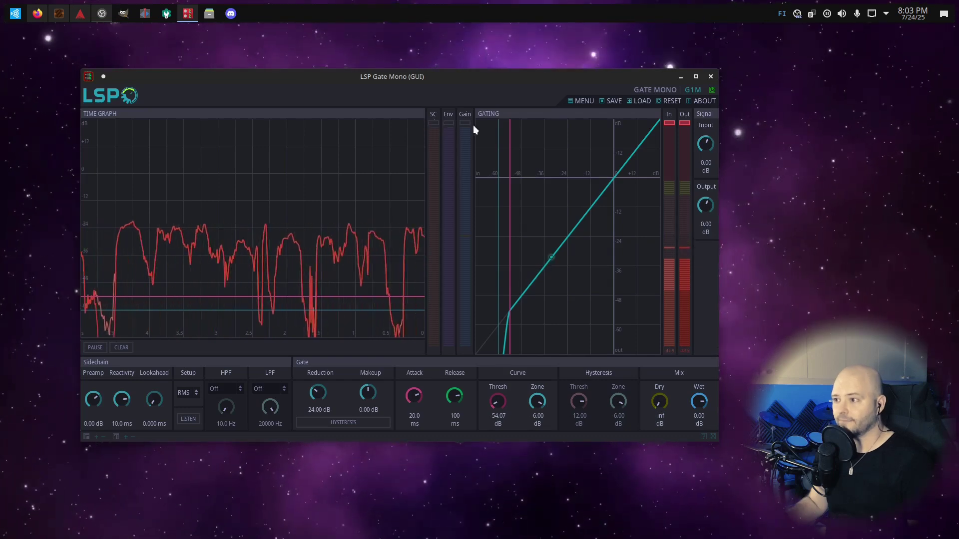
{"action": "left_click", "coordinate": [669, 124]}
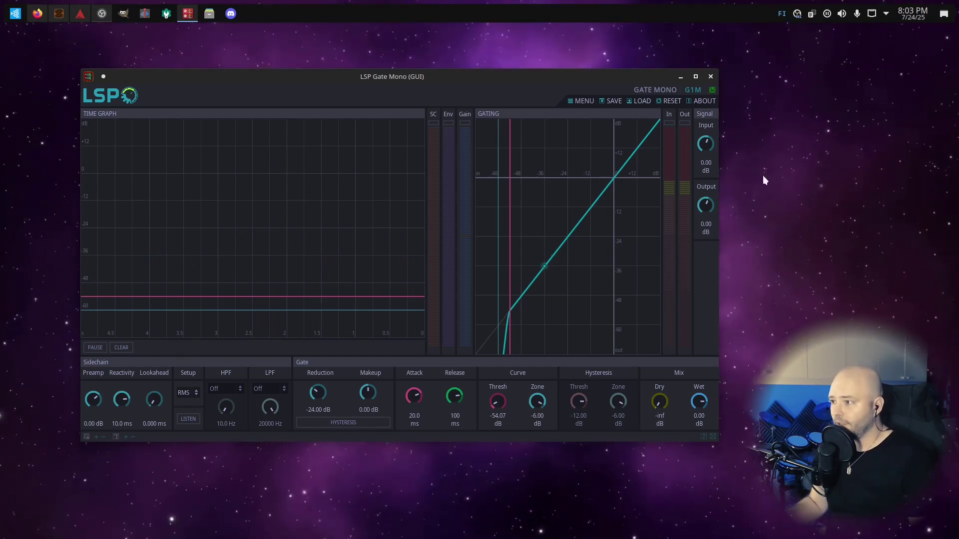
Re-enable the In input curve and pause the scrolling time graph
{"action": "left_click", "coordinate": [668, 124]}
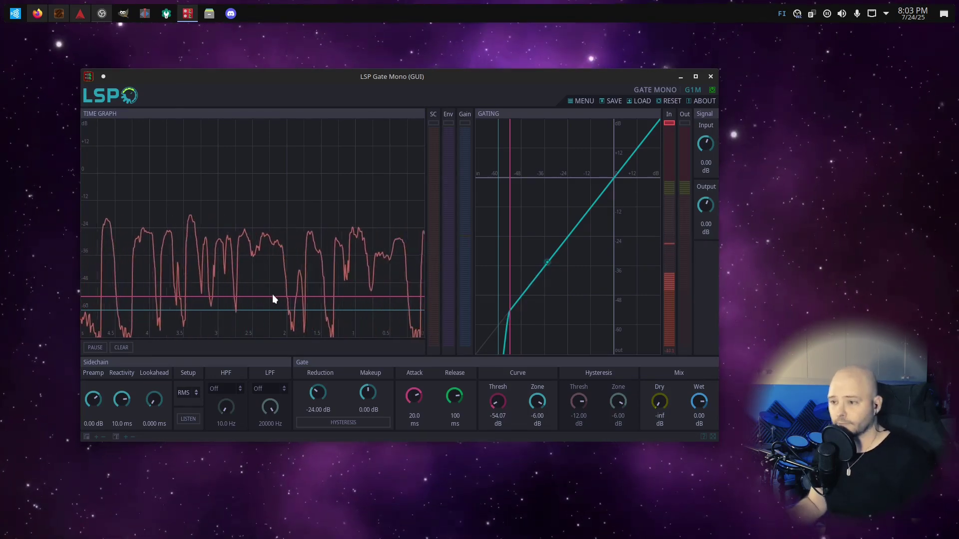
{"action": "left_click", "coordinate": [95, 348]}
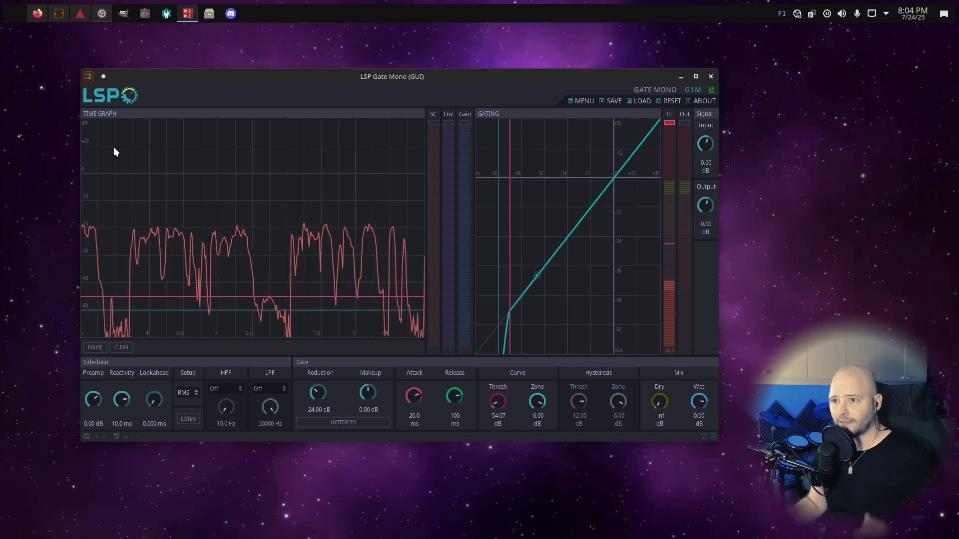
{"action": "left_click", "coordinate": [62, 16]}
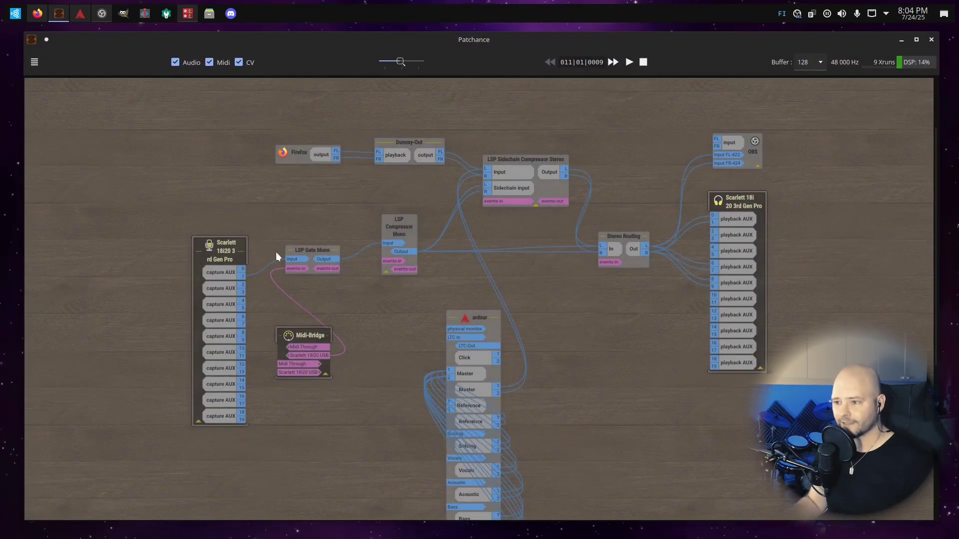
{"action": "scroll", "coordinate": [297, 270], "scroll_direction": "up", "scroll_amount": 2}
{"action": "scroll", "coordinate": [297, 271], "scroll_direction": "up", "scroll_amount": 2}
{"action": "scroll", "coordinate": [192, 257], "scroll_direction": "up", "scroll_amount": 2}
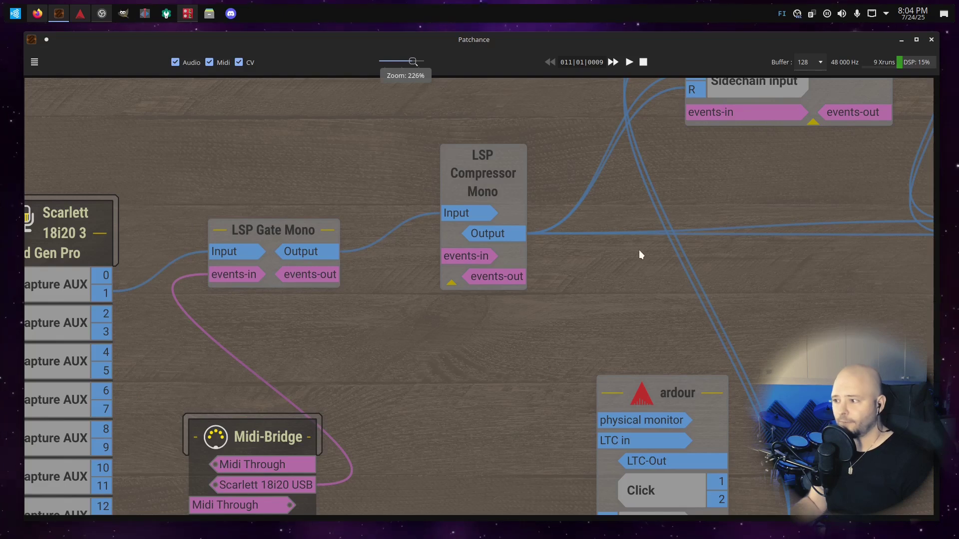
{"action": "scroll", "coordinate": [636, 254], "scroll_direction": "up", "scroll_amount": 3}
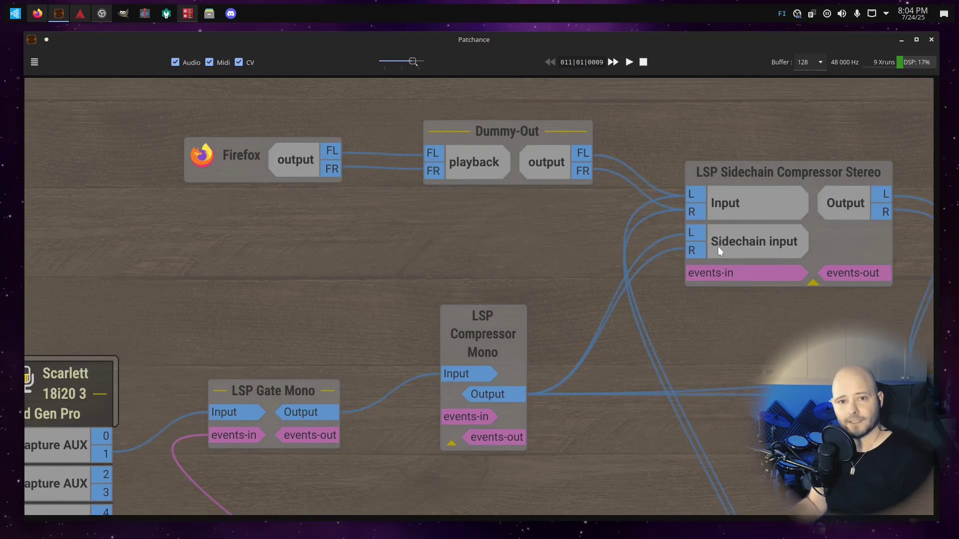
{"action": "scroll", "coordinate": [728, 241], "scroll_direction": "down", "scroll_amount": 3}
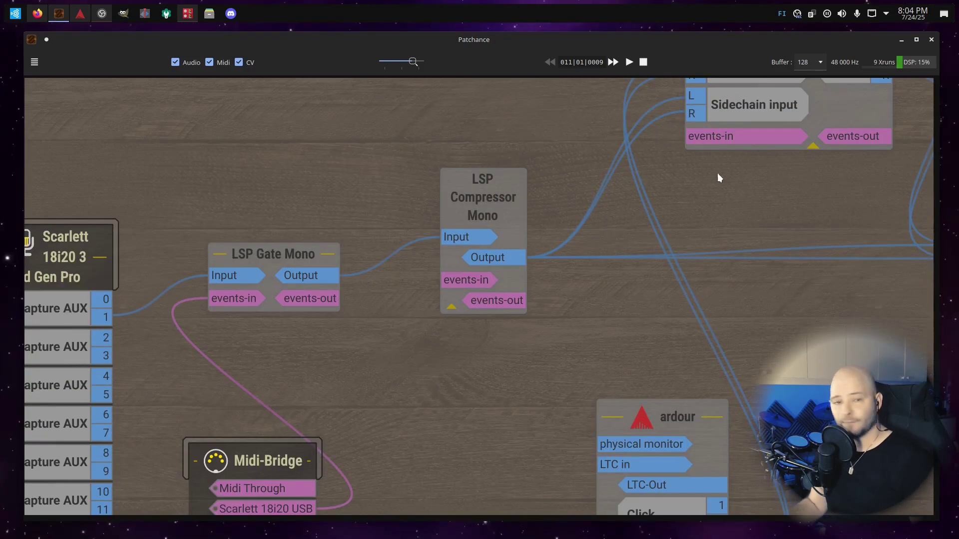
{"action": "scroll", "coordinate": [631, 254], "scroll_direction": "down", "scroll_amount": 2}
{"action": "scroll", "coordinate": [630, 254], "scroll_direction": "down", "scroll_amount": 3}
{"action": "scroll", "coordinate": [612, 285], "scroll_direction": "down", "scroll_amount": 2}
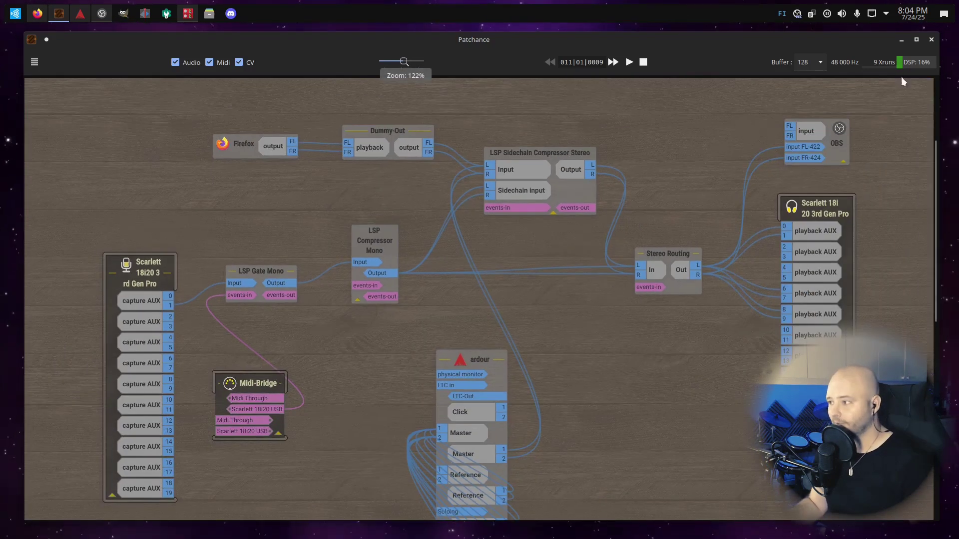
{"action": "left_click", "coordinate": [902, 40]}
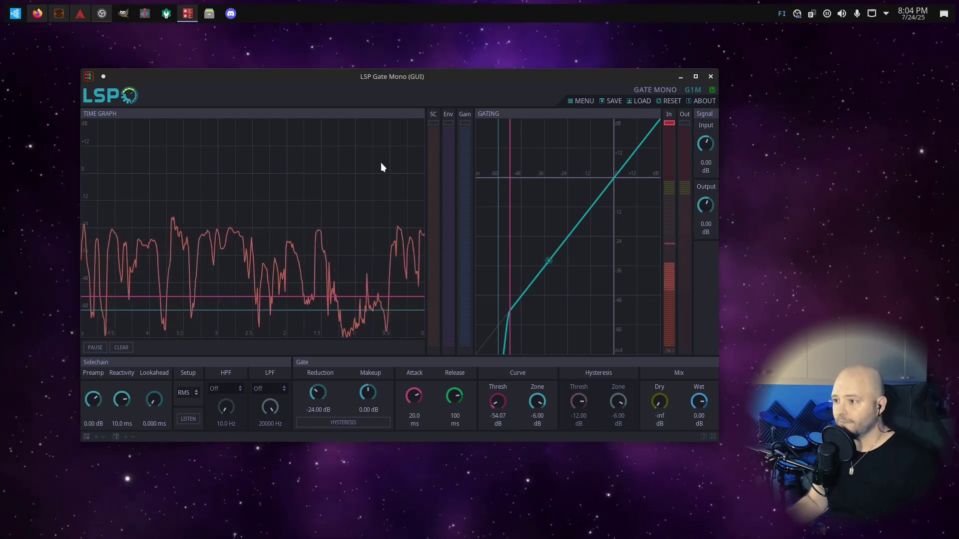
{"action": "left_click", "coordinate": [434, 123]}
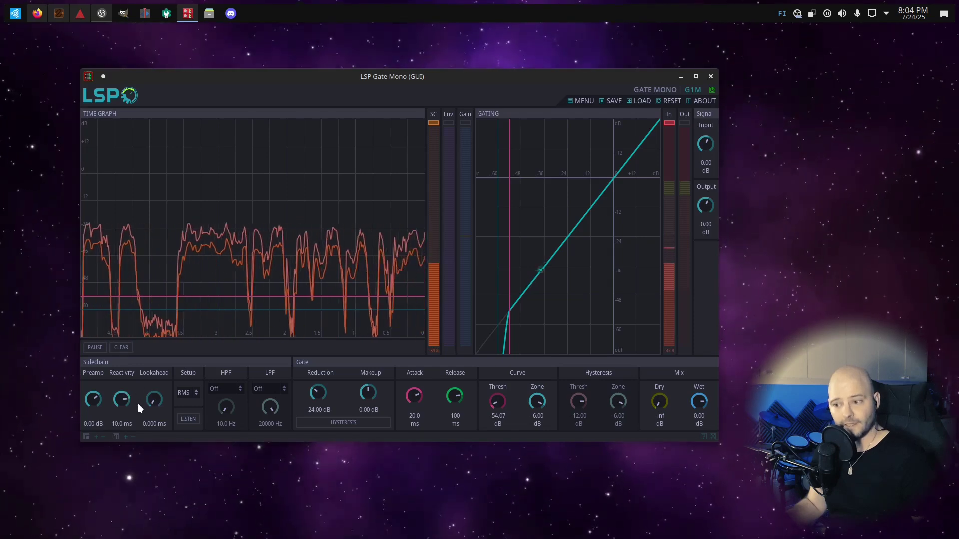
{"action": "left_click", "coordinate": [187, 394]}
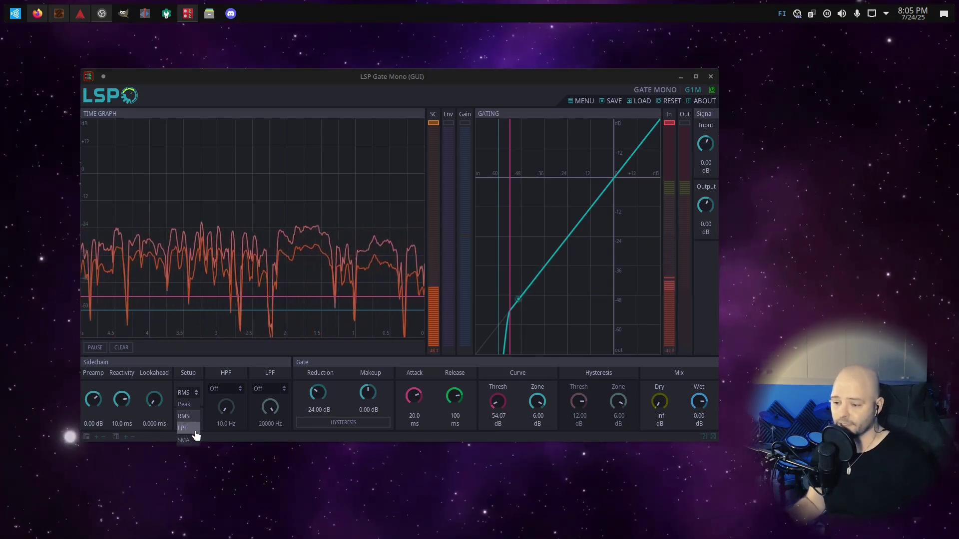
{"action": "left_click", "coordinate": [199, 417]}
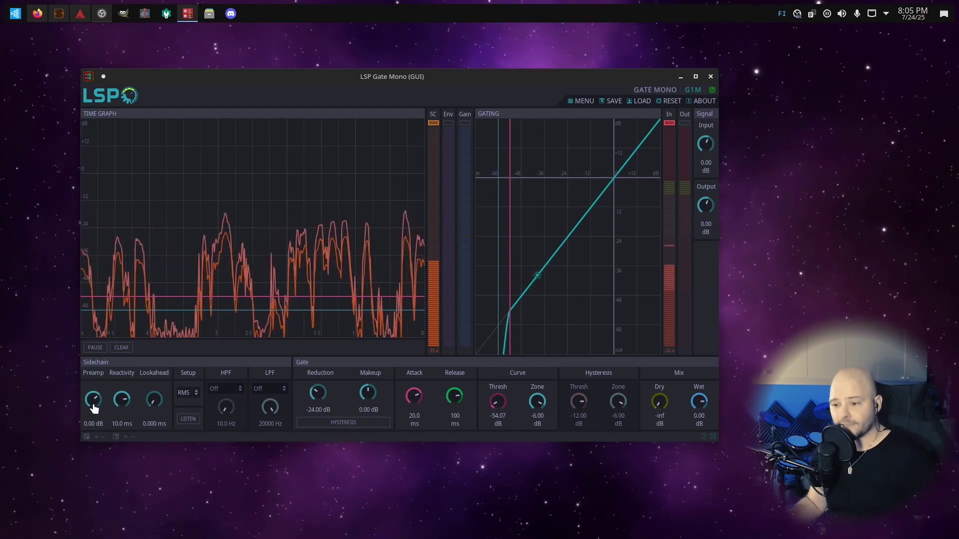
{"action": "scroll", "coordinate": [93, 402], "scroll_direction": "up", "scroll_amount": 3}
{"action": "scroll", "coordinate": [93, 402], "scroll_direction": "up", "scroll_amount": 8}
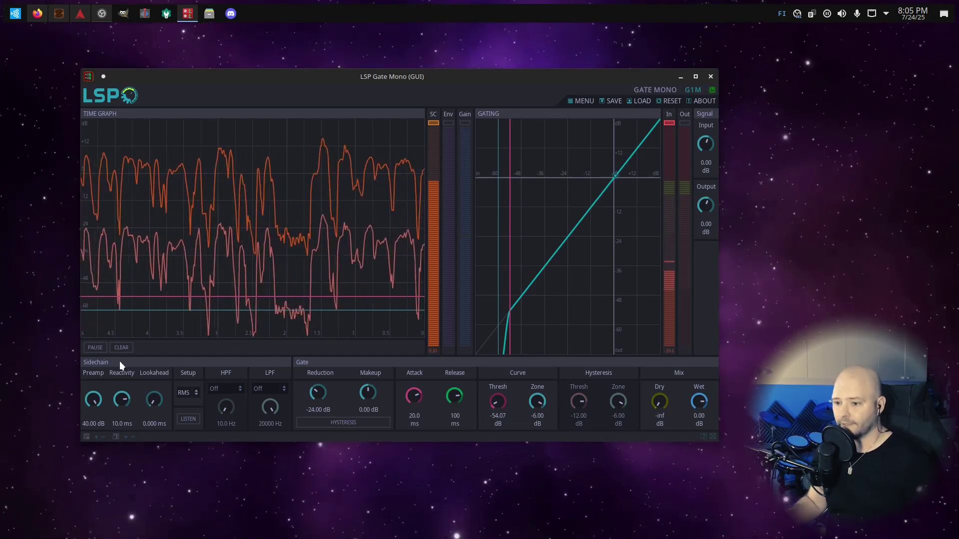
{"action": "double_click", "coordinate": [93, 401]}
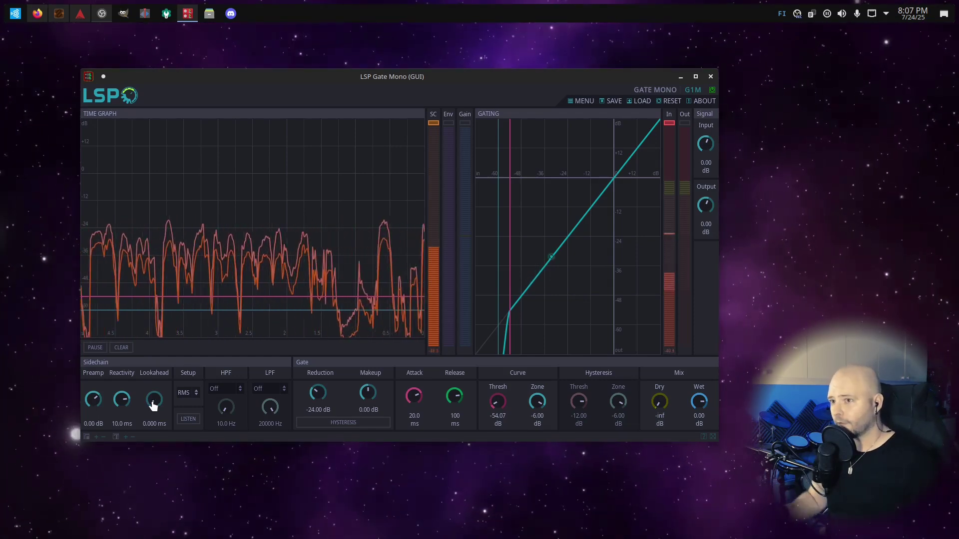
{"action": "left_click_drag", "start_coordinate": [206, 78], "coordinate": [215, 76]}
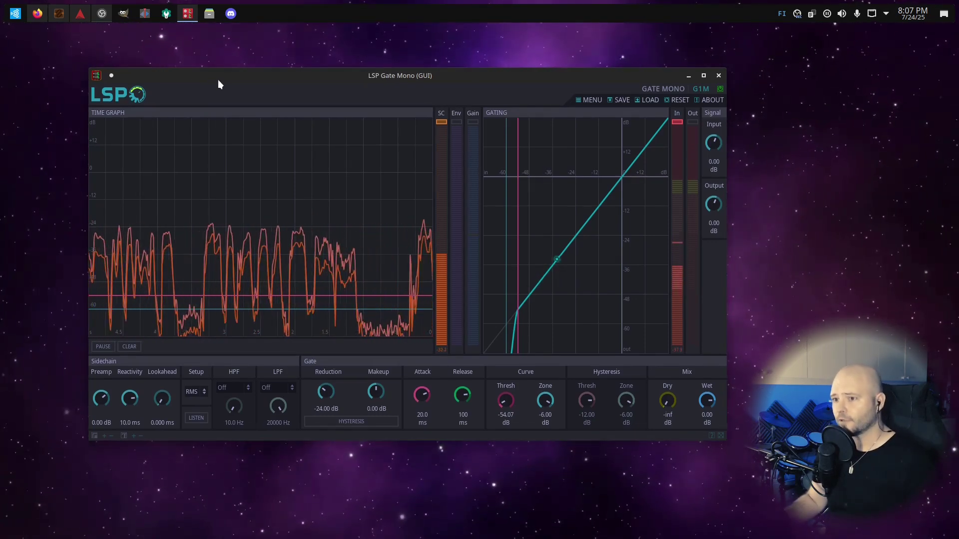
Set the Acoustic track's LSP Compressor lookahead to 0 ms, then hide Ardour
{"action": "left_click", "coordinate": [102, 13]}
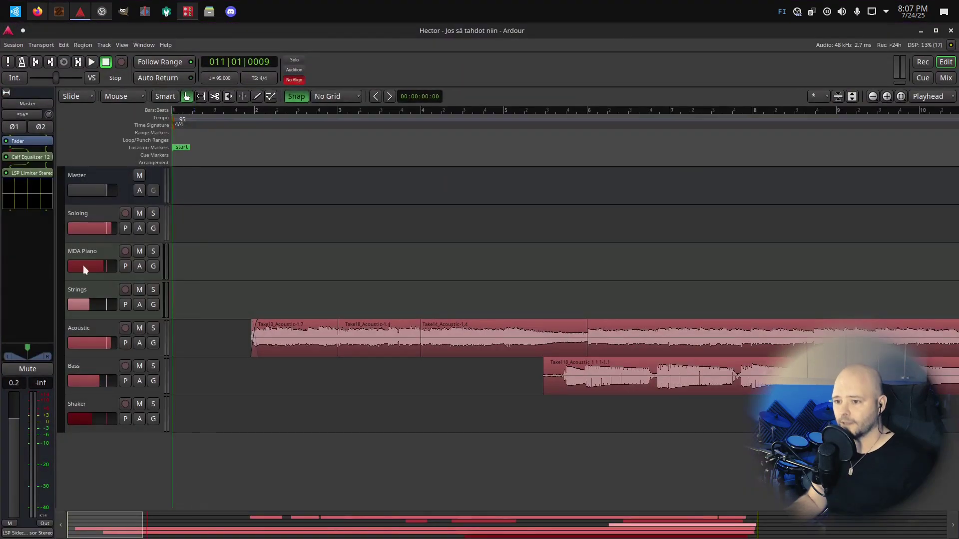
{"action": "key", "text": "alt+Down"}
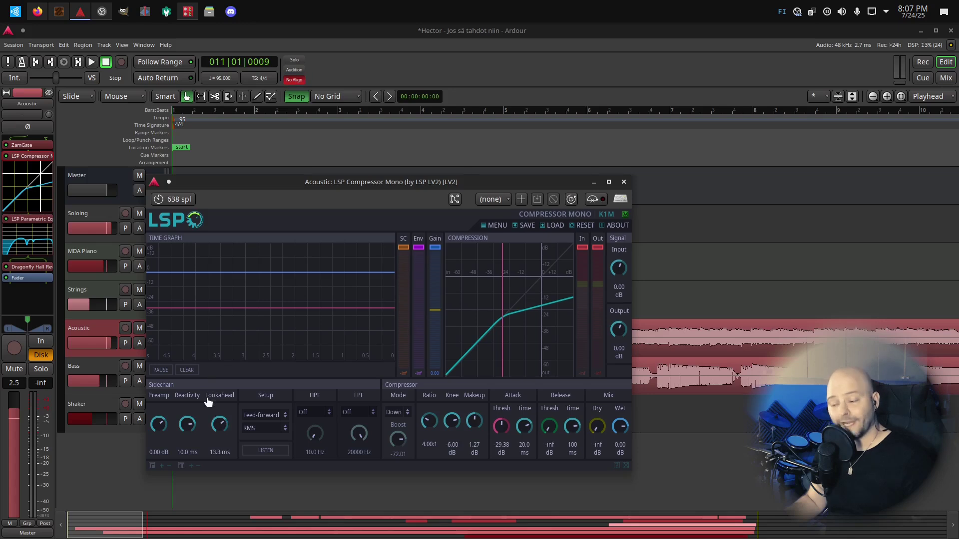
{"action": "key", "text": "Home"}
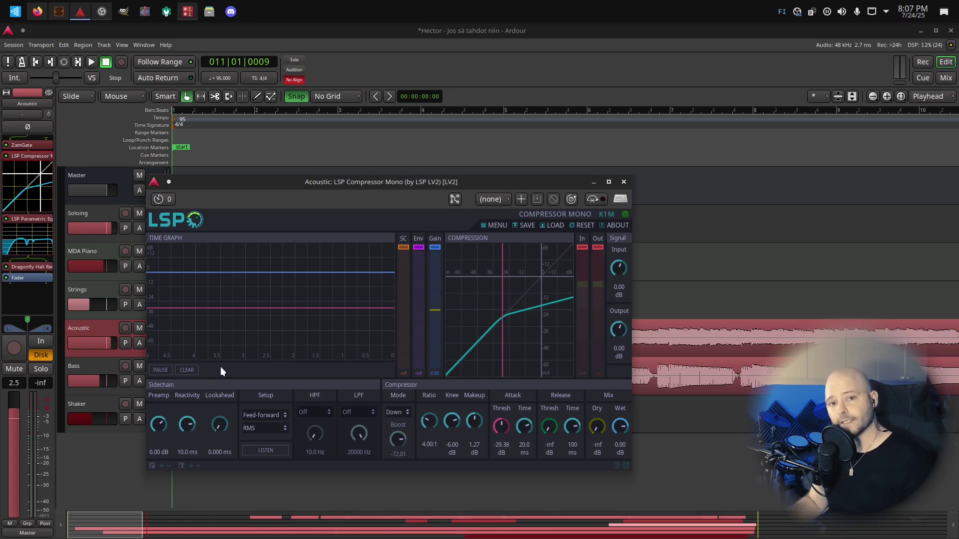
{"action": "left_click", "coordinate": [624, 182]}
{"action": "left_click", "coordinate": [919, 34]}
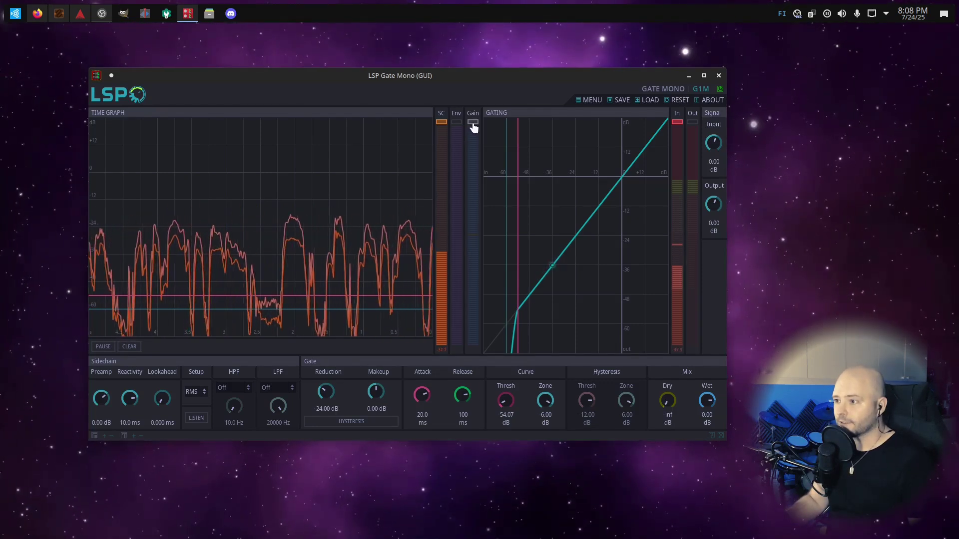
Turn on the Env toggle to draw the envelope curve and its meter
{"action": "left_click", "coordinate": [458, 125]}
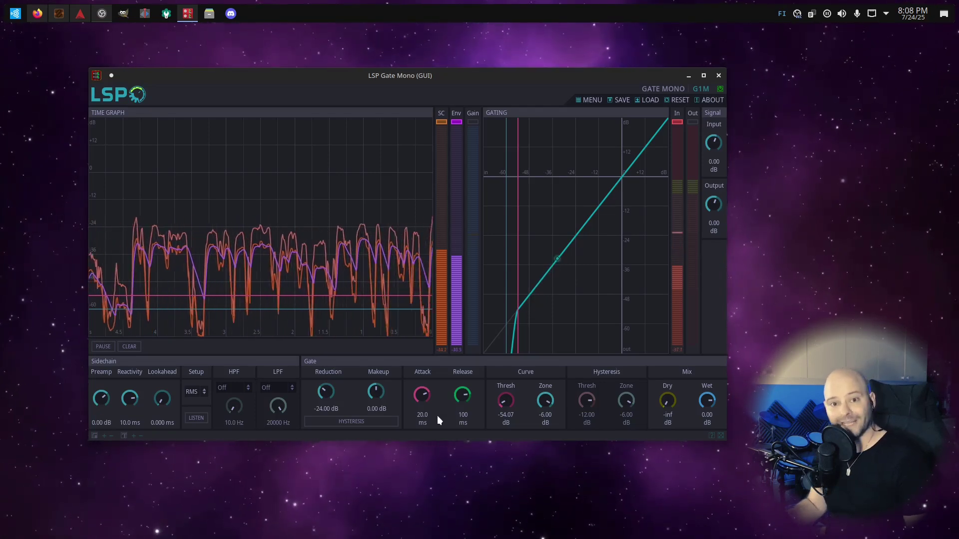
Hide the sidechain trace and sweep the gate threshold, settling near -56.67 dB
{"action": "left_click", "coordinate": [441, 121]}
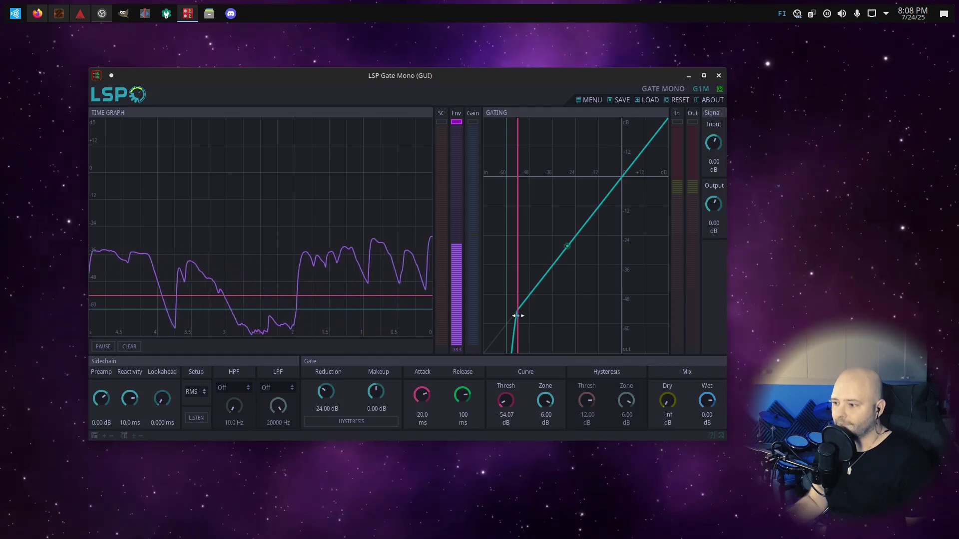
{"action": "left_click_drag", "start_coordinate": [516, 318], "coordinate": [525, 332]}
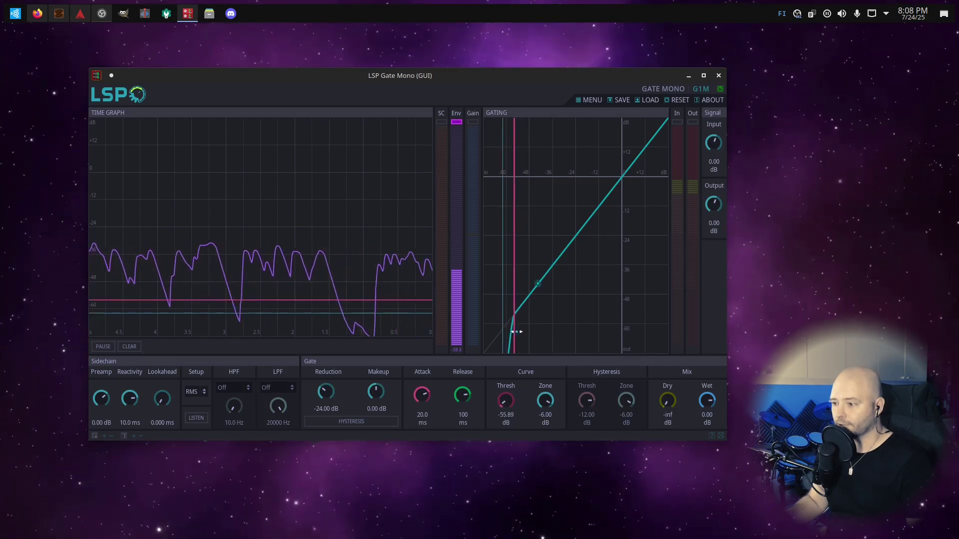
{"action": "mouse_move", "coordinate": [526, 330]}
{"action": "left_mouse_down"}
{"action": "mouse_move", "coordinate": [516, 332]}
{"action": "mouse_move", "coordinate": [547, 316]}
{"action": "left_mouse_up"}
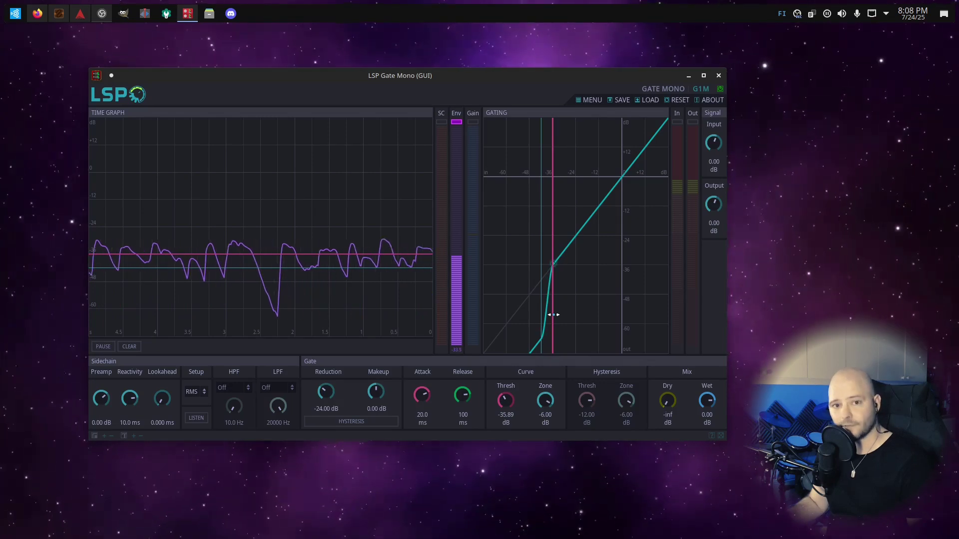
{"action": "left_click_drag", "start_coordinate": [534, 330], "coordinate": [512, 346]}
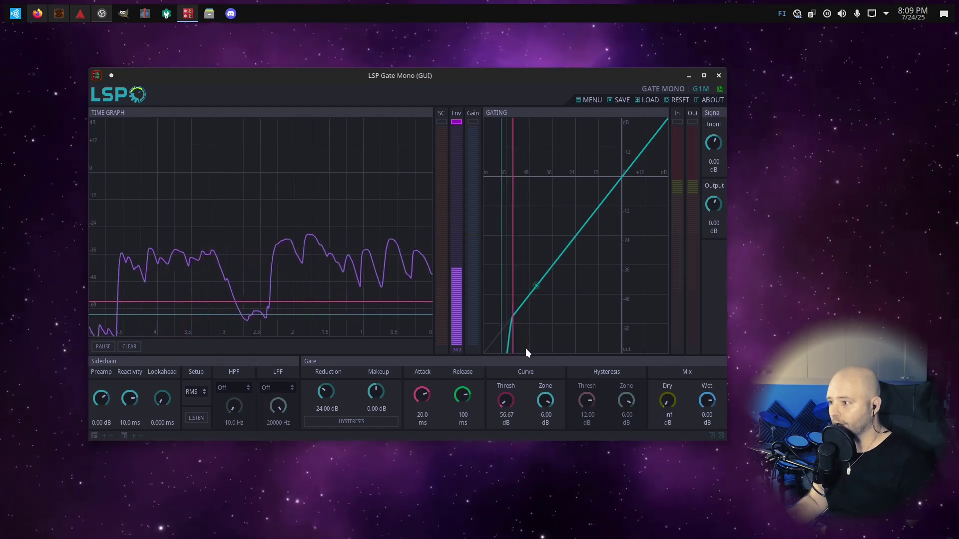
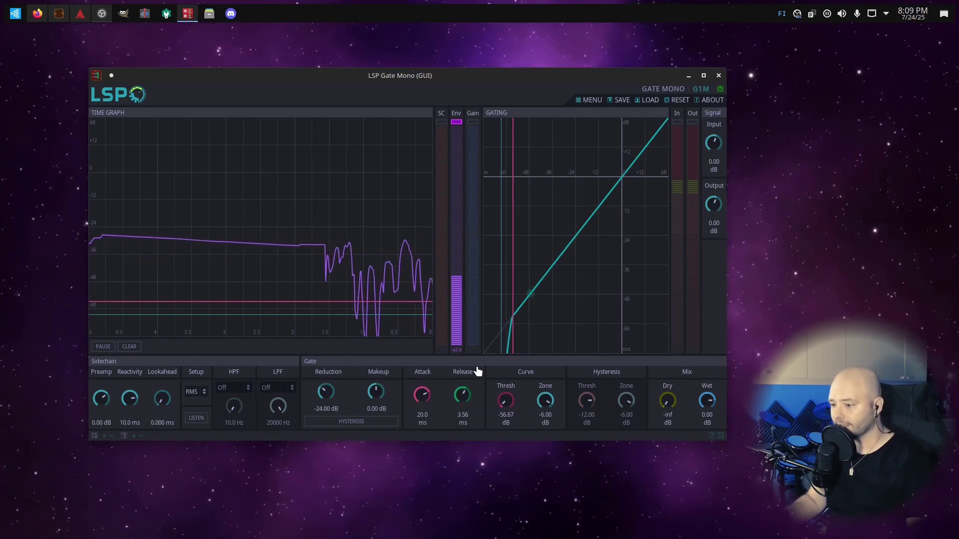
Reset the Release knob to its 100 ms default after trying 0 ms
{"action": "double_click", "coordinate": [463, 397]}
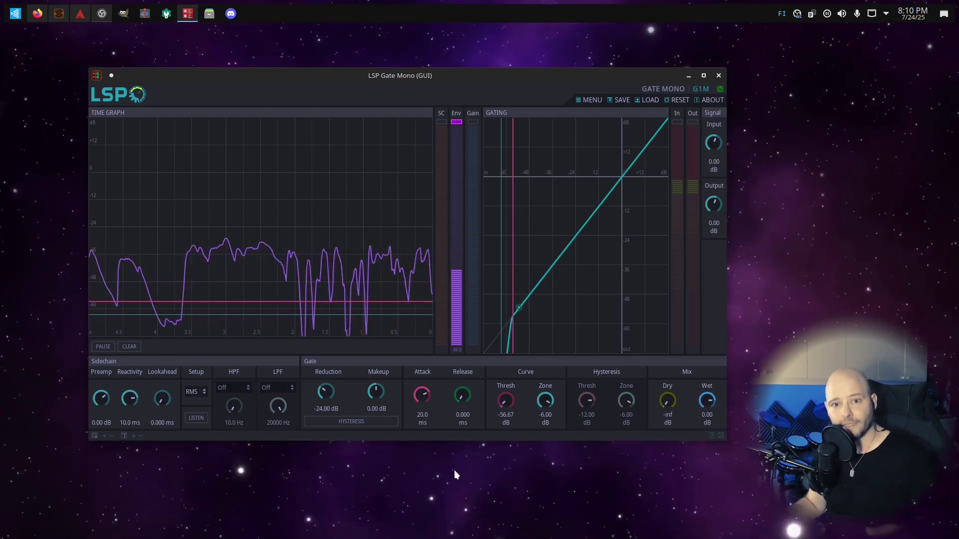
{"action": "double_click", "coordinate": [463, 395]}
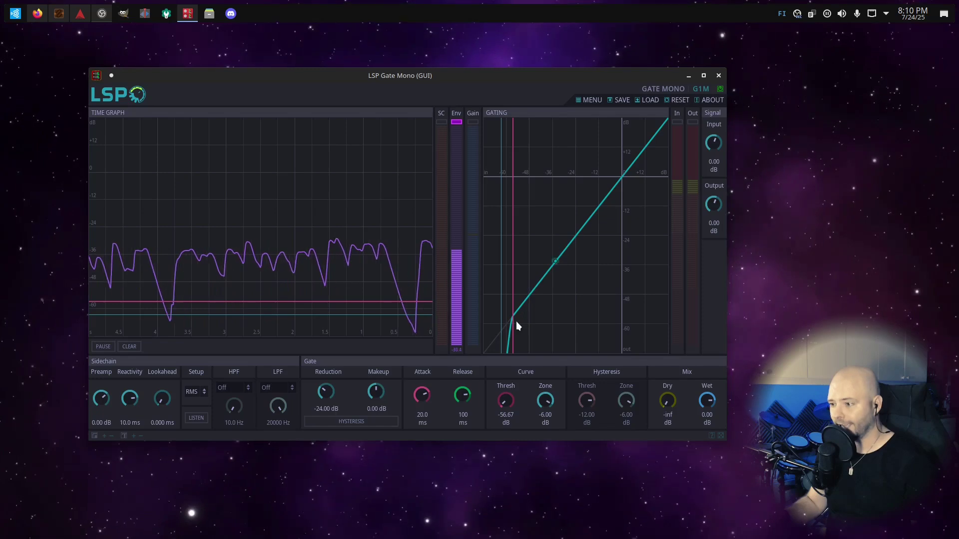
Enable the Gain toggle so the time graph plots gain dropping to -24 dB
{"action": "left_click", "coordinate": [471, 124]}
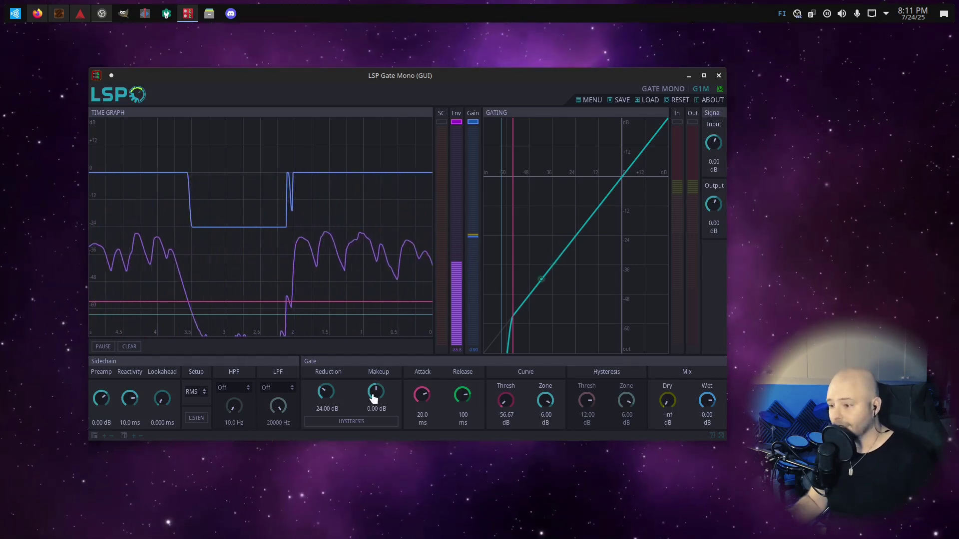
{"action": "left_click_drag", "start_coordinate": [374, 397], "coordinate": [365, 385]}
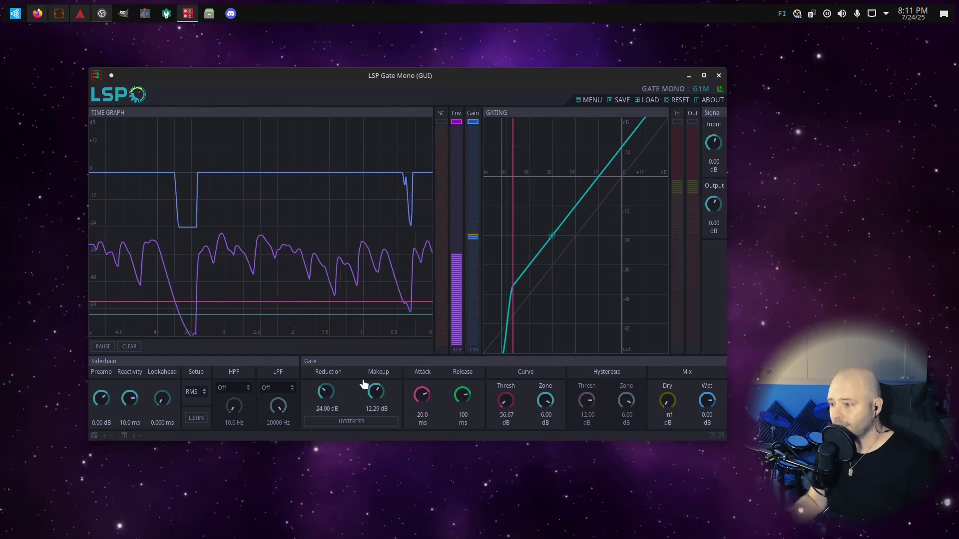
{"action": "double_click", "coordinate": [374, 393]}
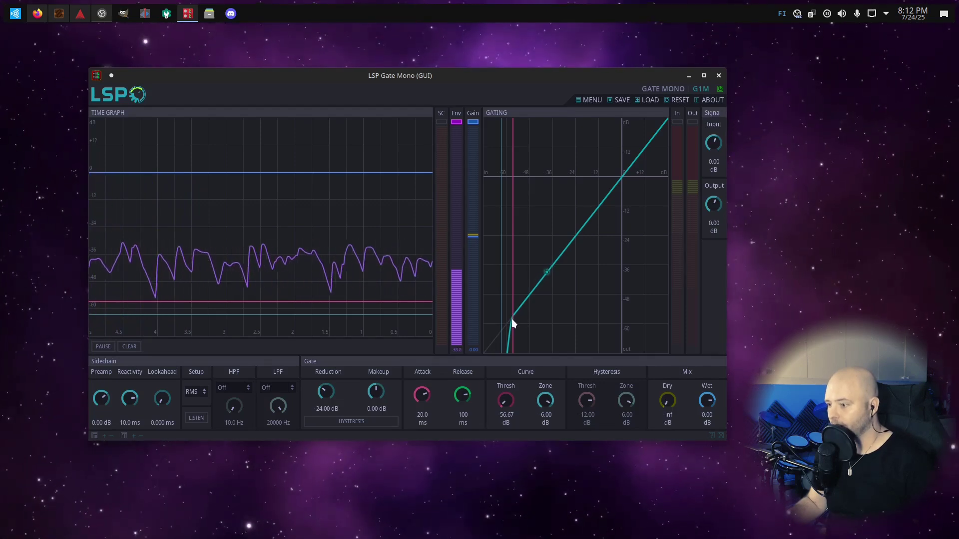
Raise the threshold to -53.03 dB and return the curve zone to -6 dB after testing wider values
{"action": "left_click_drag", "start_coordinate": [514, 317], "coordinate": [521, 319]}
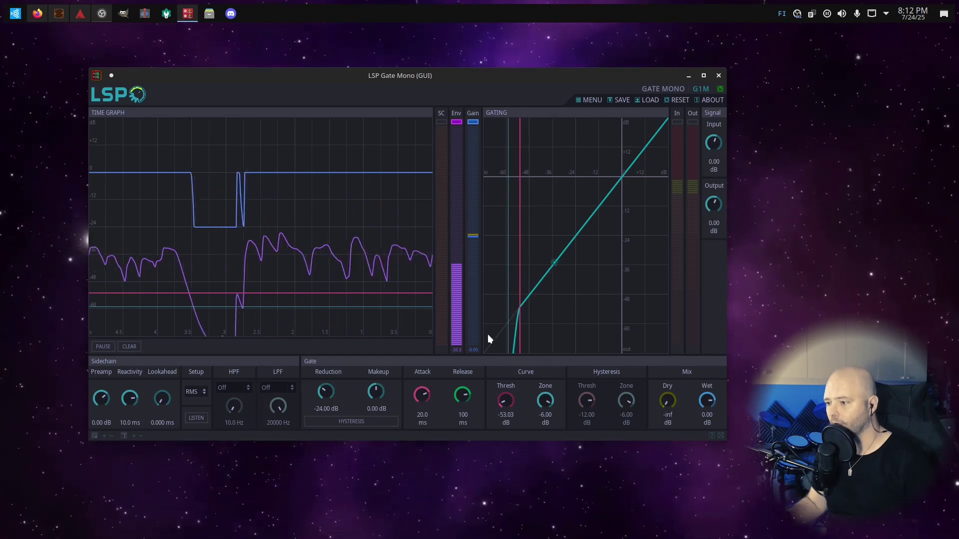
{"action": "left_click_drag", "start_coordinate": [545, 402], "coordinate": [534, 425]}
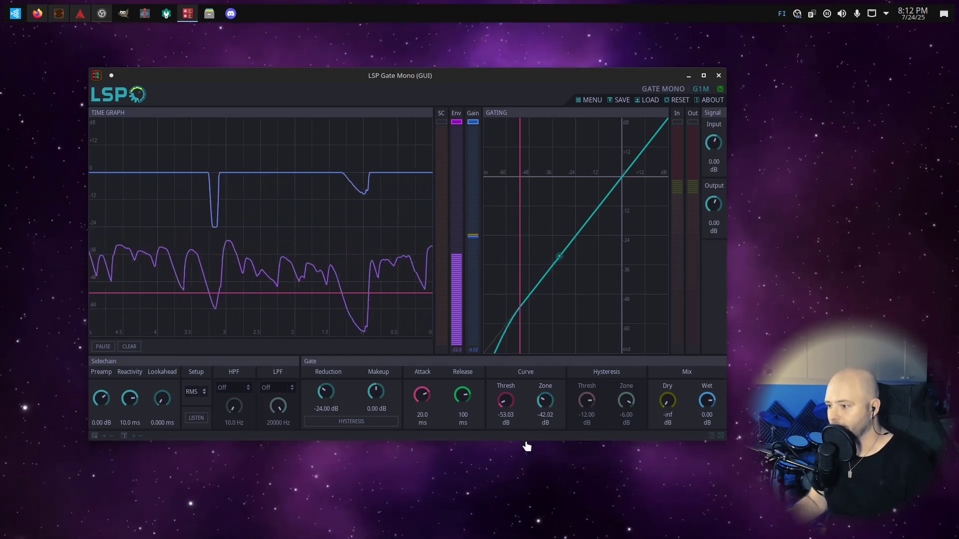
{"action": "left_click_drag", "start_coordinate": [527, 447], "coordinate": [527, 386]}
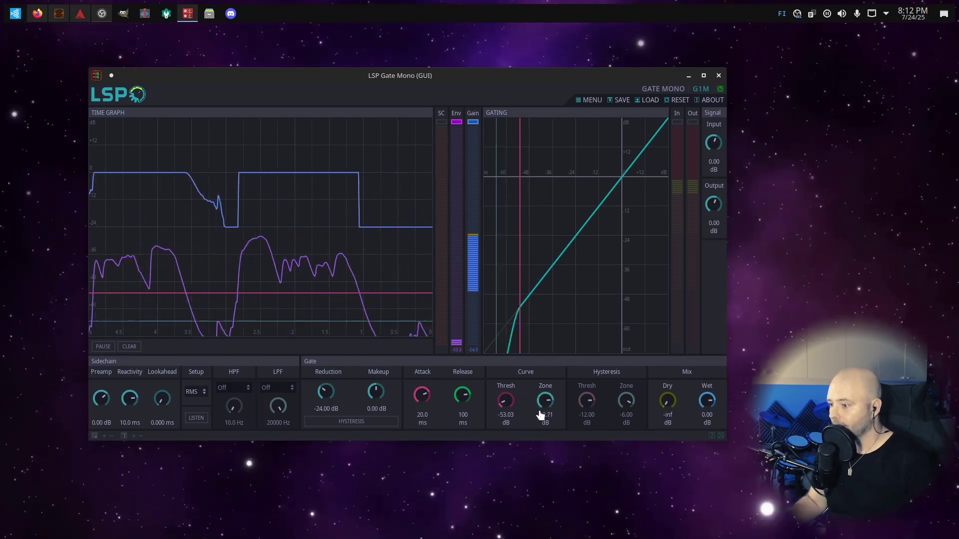
{"action": "left_click_drag", "start_coordinate": [539, 405], "coordinate": [541, 417]}
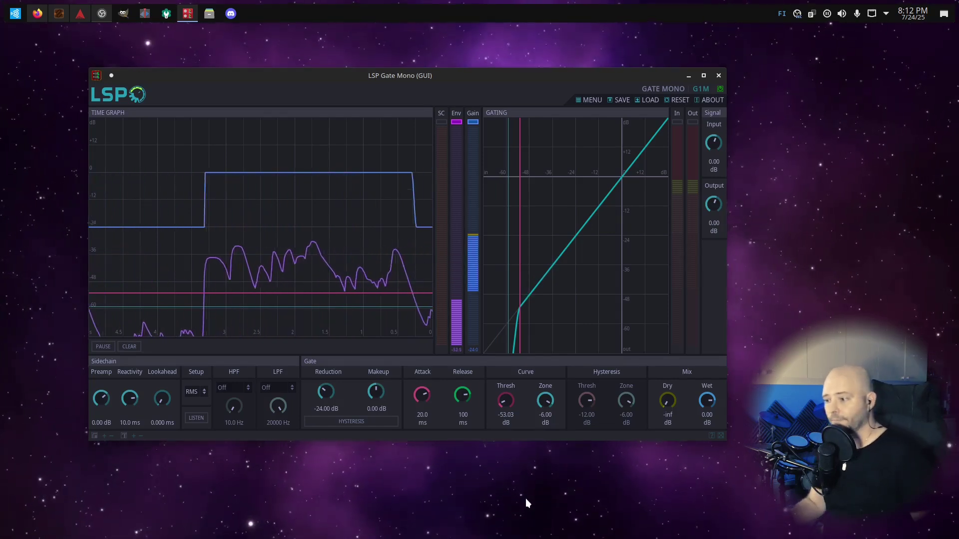
Enable hysteresis at -12 dB with a -6 dB zone, and lengthen the release to 856 ms
{"action": "left_click", "coordinate": [369, 422]}
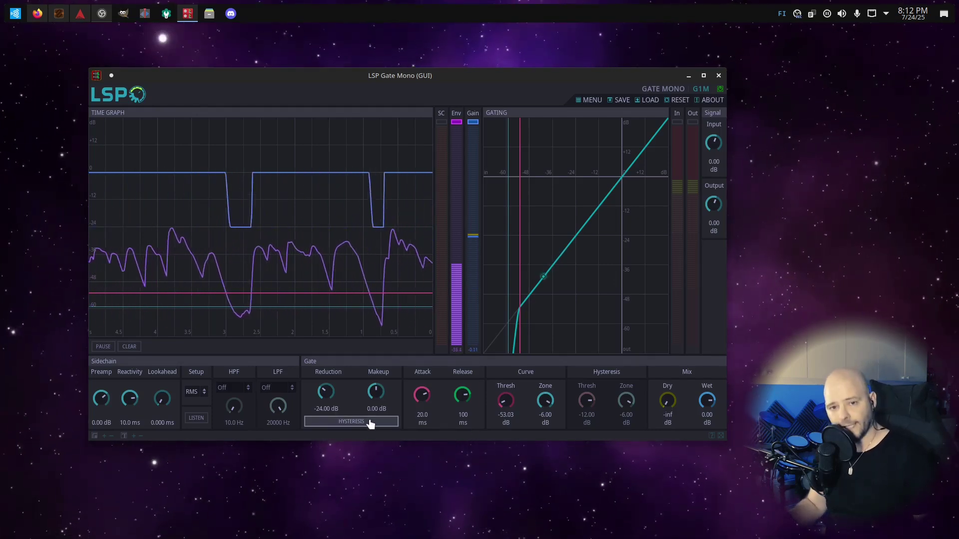
{"action": "left_click", "coordinate": [370, 423]}
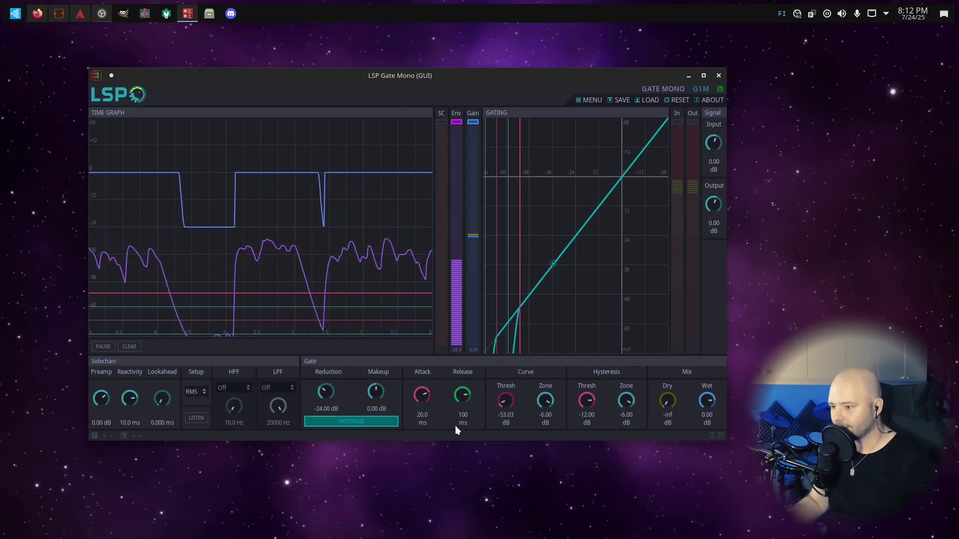
{"action": "left_click_drag", "start_coordinate": [463, 398], "coordinate": [466, 377]}
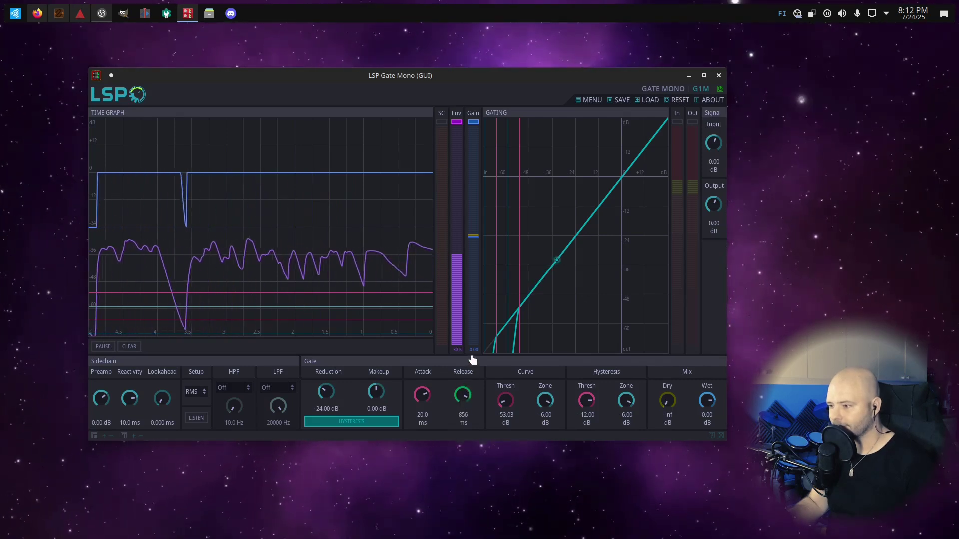
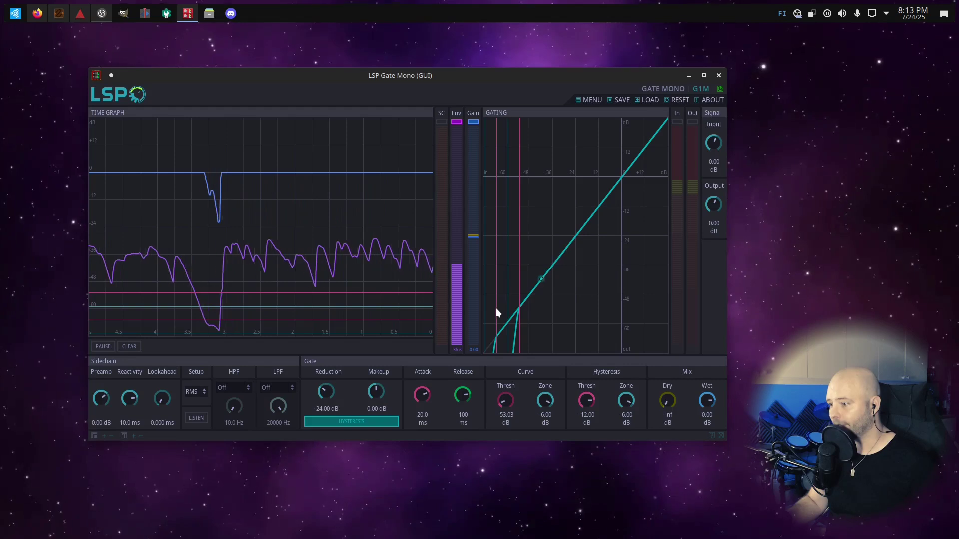
Set Hysteresis Thresh to -10.17 dB, disable hysteresis, and move the Gate window up-left
{"action": "mouse_move", "coordinate": [587, 403]}
{"action": "left_mouse_down"}
{"action": "mouse_move", "coordinate": [593, 391]}
{"action": "mouse_move", "coordinate": [591, 404]}
{"action": "left_mouse_up"}
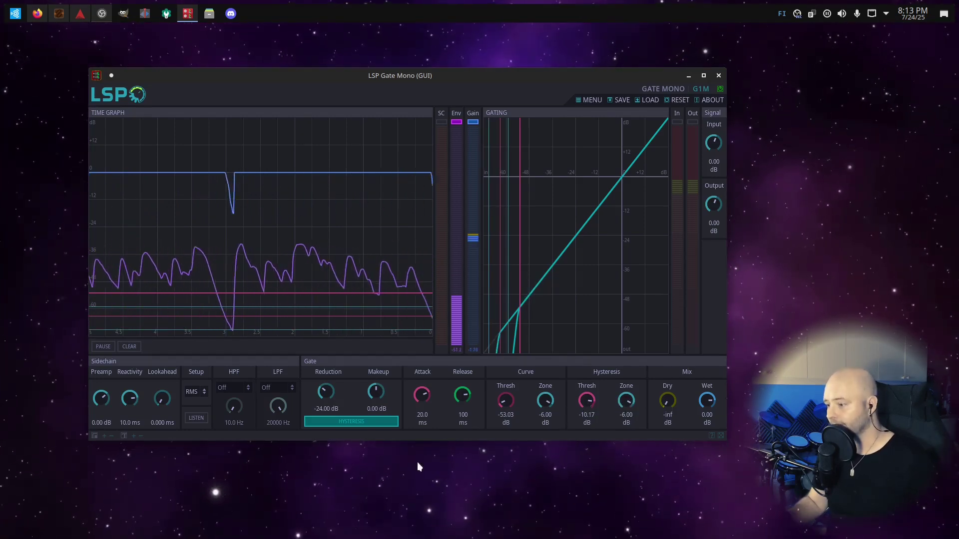
{"action": "left_click", "coordinate": [371, 422]}
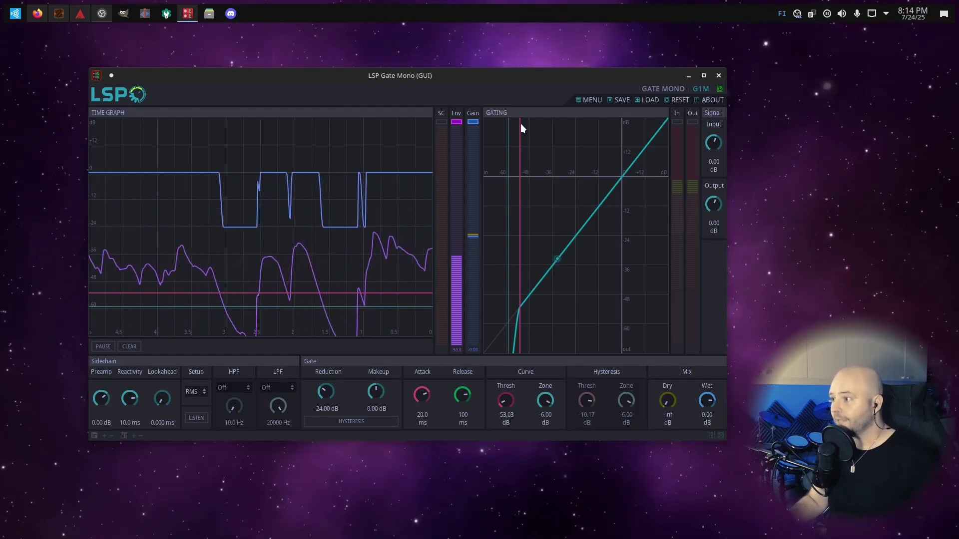
{"action": "left_click_drag", "start_coordinate": [308, 72], "coordinate": [245, 34]}
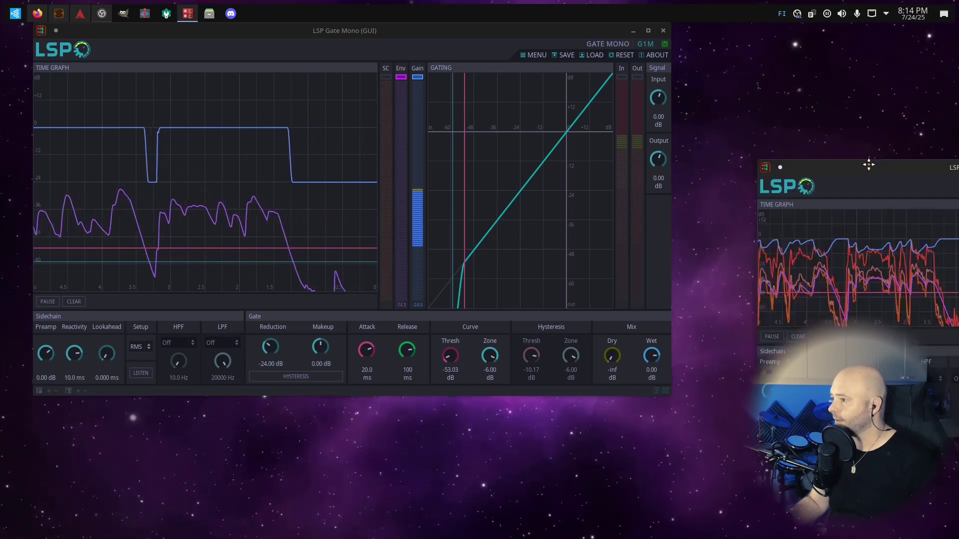
Bring the Compressor Mono window in front of the Gate window and enlarge it
{"action": "left_click_drag", "start_coordinate": [728, 164], "coordinate": [525, 73]}
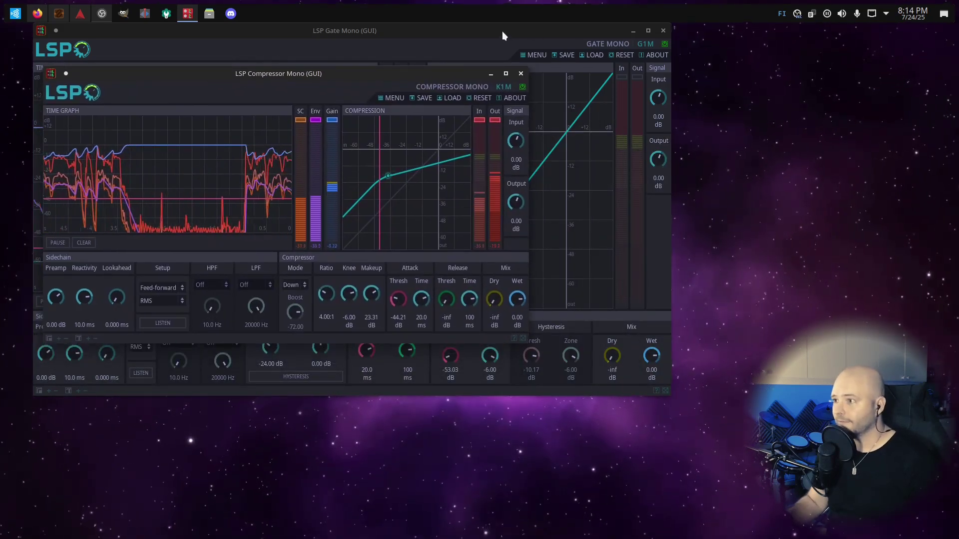
{"action": "left_click_drag", "start_coordinate": [502, 31], "coordinate": [936, 57]}
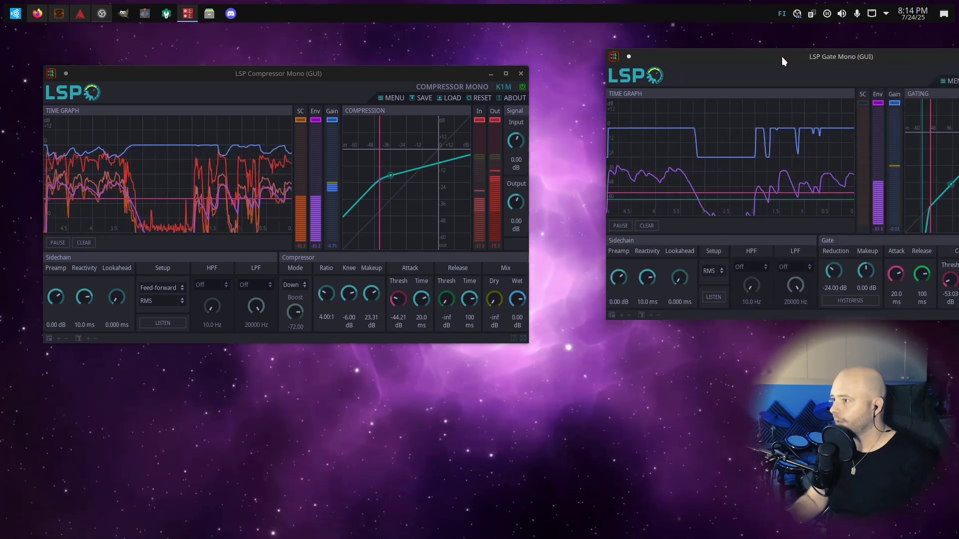
{"action": "left_click_drag", "start_coordinate": [782, 56], "coordinate": [649, 40]}
{"action": "left_click_drag", "start_coordinate": [375, 78], "coordinate": [353, 67]}
{"action": "mouse_move", "coordinate": [507, 330]}
{"action": "left_mouse_down"}
{"action": "mouse_move", "coordinate": [678, 483]}
{"action": "mouse_move", "coordinate": [672, 461]}
{"action": "left_mouse_up"}
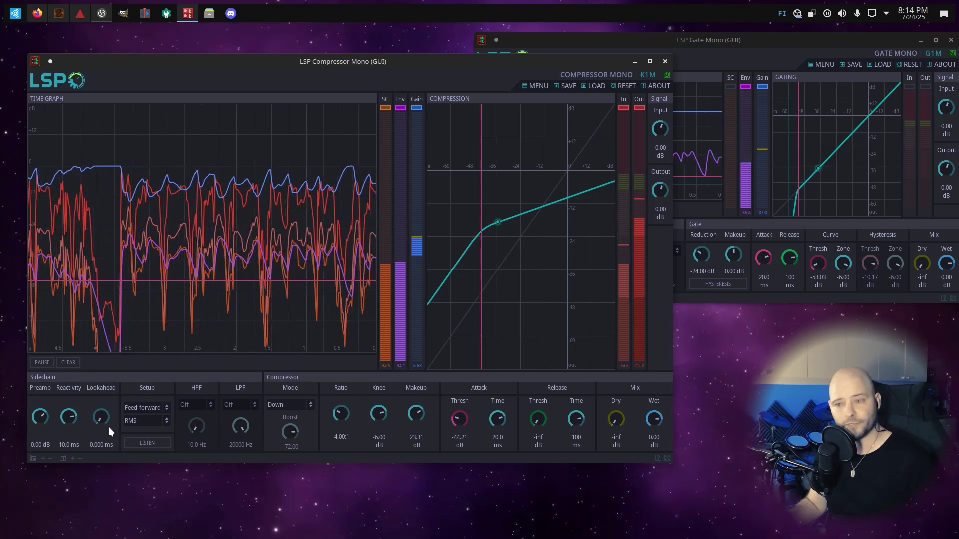
Review the Setup and Mode dropdowns, keeping RMS detection and Down compression mode
{"action": "left_click", "coordinate": [154, 408]}
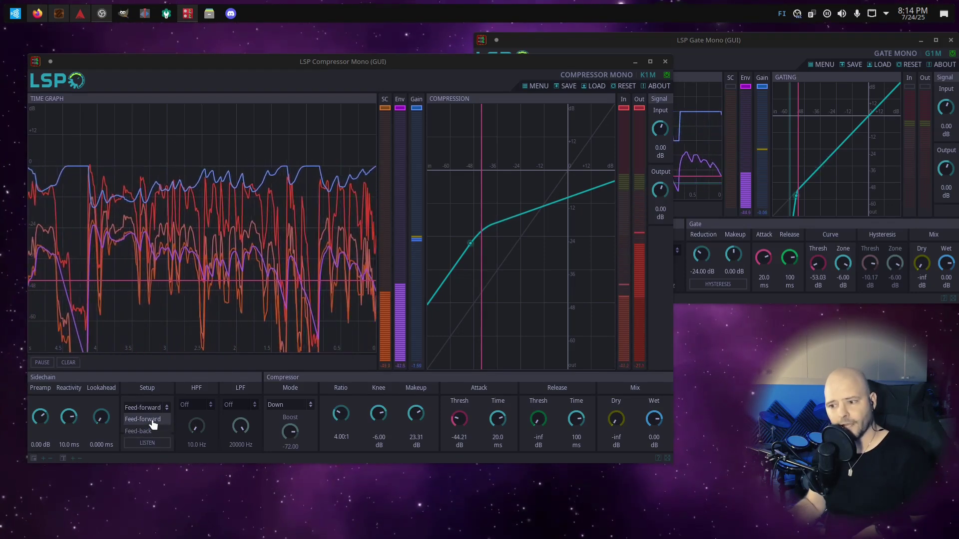
{"action": "left_click", "coordinate": [153, 420]}
{"action": "left_click", "coordinate": [152, 422]}
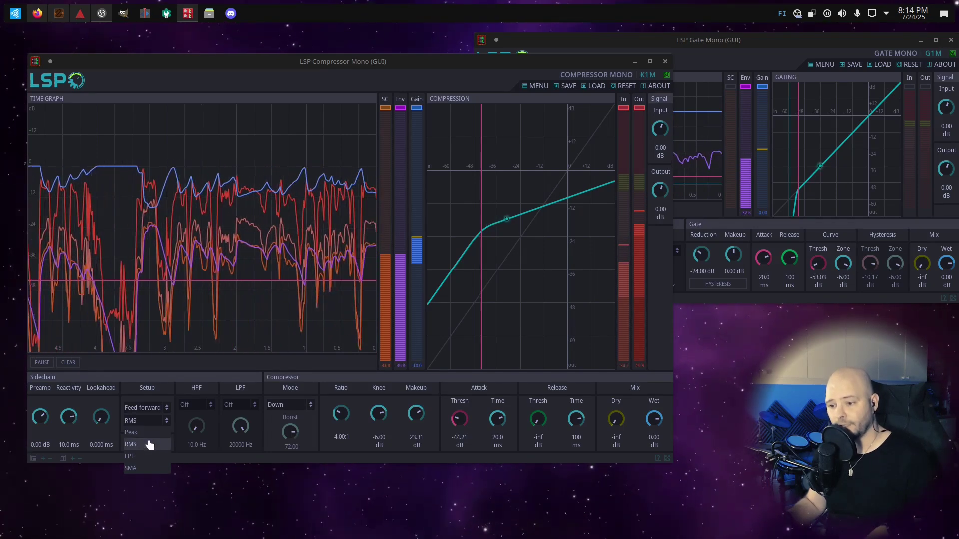
{"action": "left_click", "coordinate": [149, 472]}
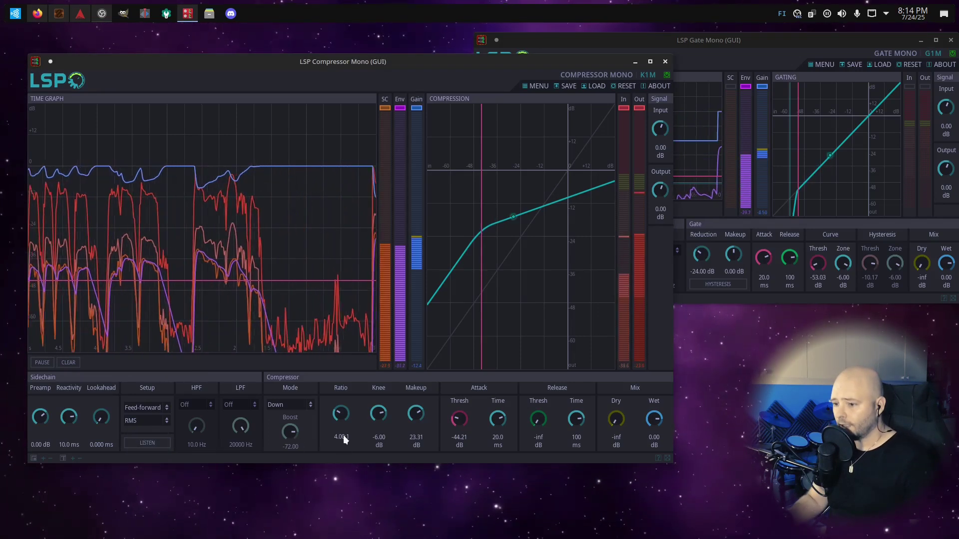
{"action": "left_click", "coordinate": [288, 404]}
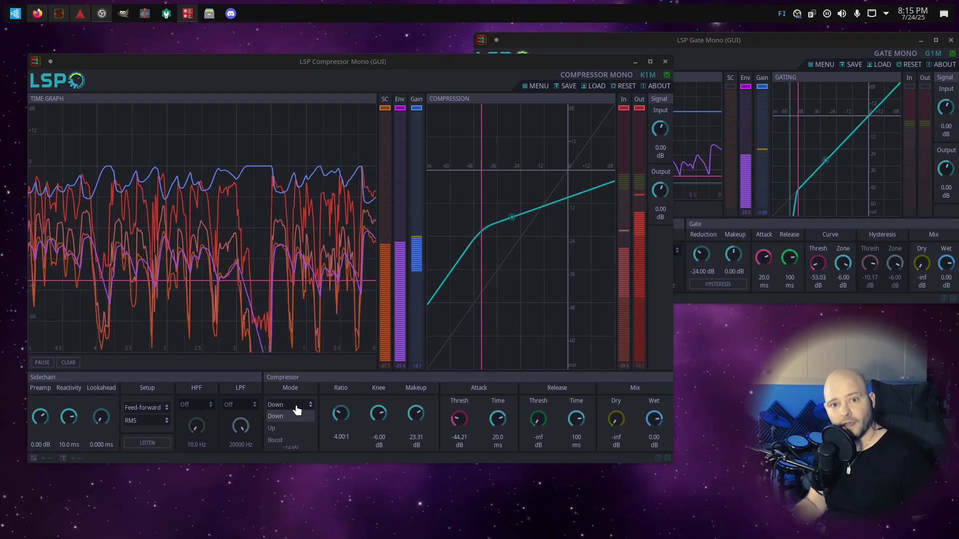
{"action": "left_click", "coordinate": [285, 417]}
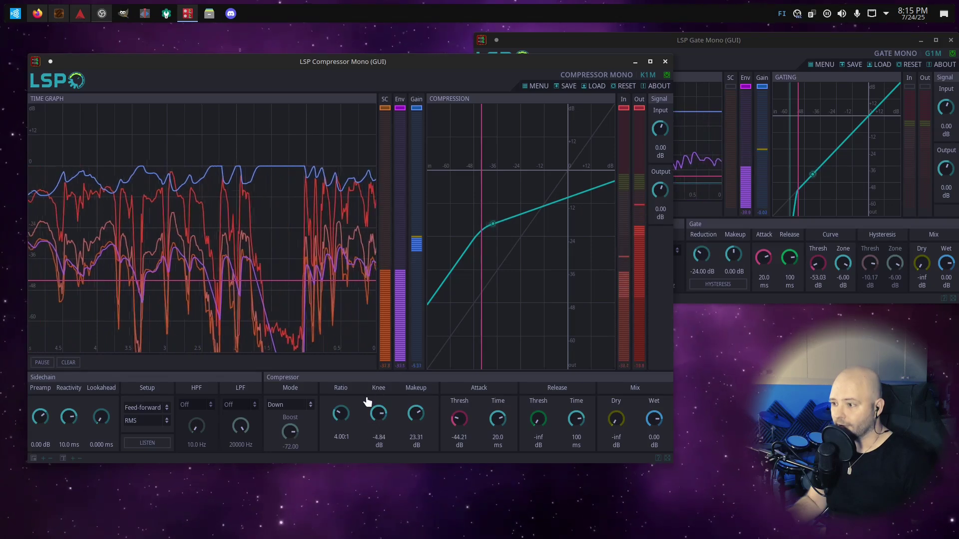
{"action": "scroll", "coordinate": [378, 414], "scroll_direction": "down", "scroll_amount": 2}
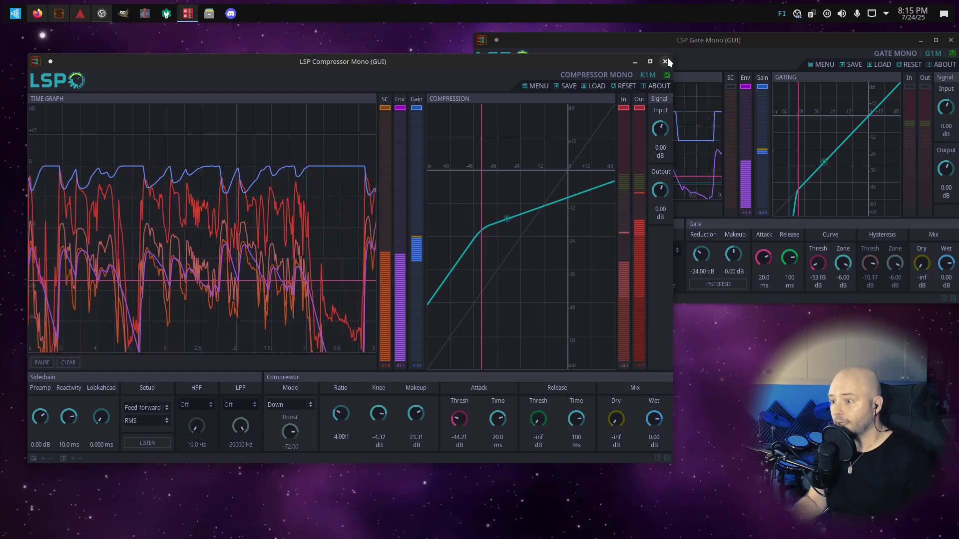
Nudge the Compressor Mono and Sidechain Compressor Stereo nodes in the Patchance graph
{"action": "left_click", "coordinate": [59, 14]}
{"action": "left_click_drag", "start_coordinate": [387, 243], "coordinate": [382, 239]}
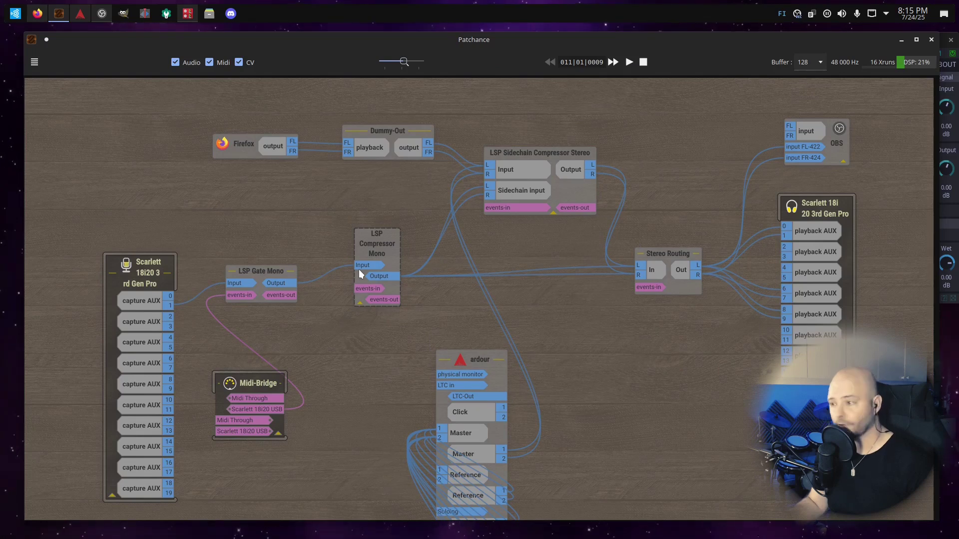
{"action": "left_click_drag", "start_coordinate": [546, 152], "coordinate": [546, 162]}
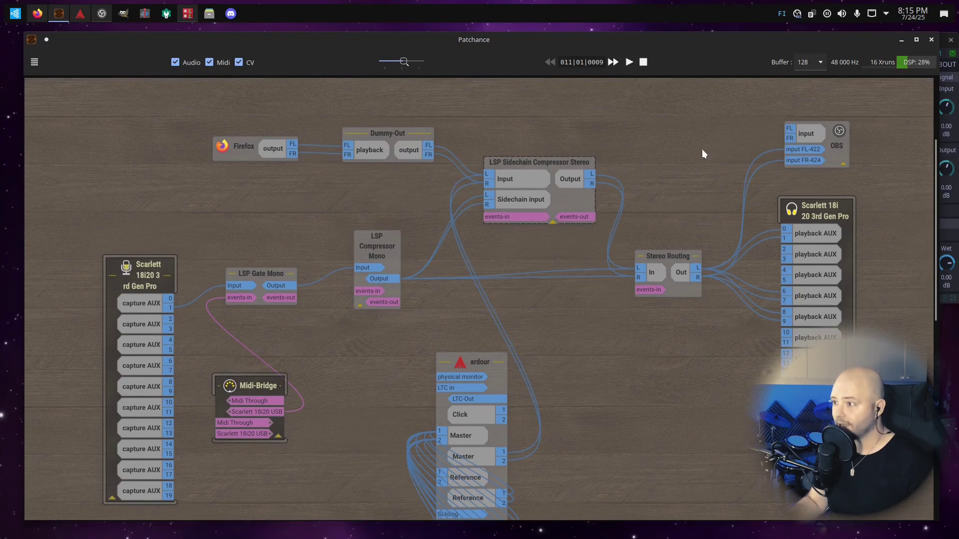
Minimize Patchance and close the Compressor Mono and Gate Mono windows
{"action": "left_click", "coordinate": [903, 40]}
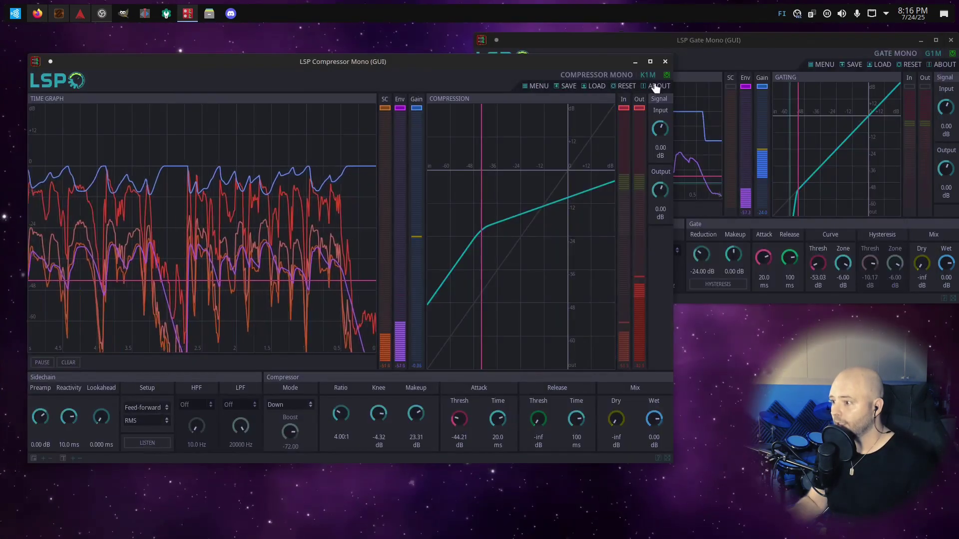
{"action": "left_click", "coordinate": [663, 53]}
{"action": "left_click", "coordinate": [949, 41]}
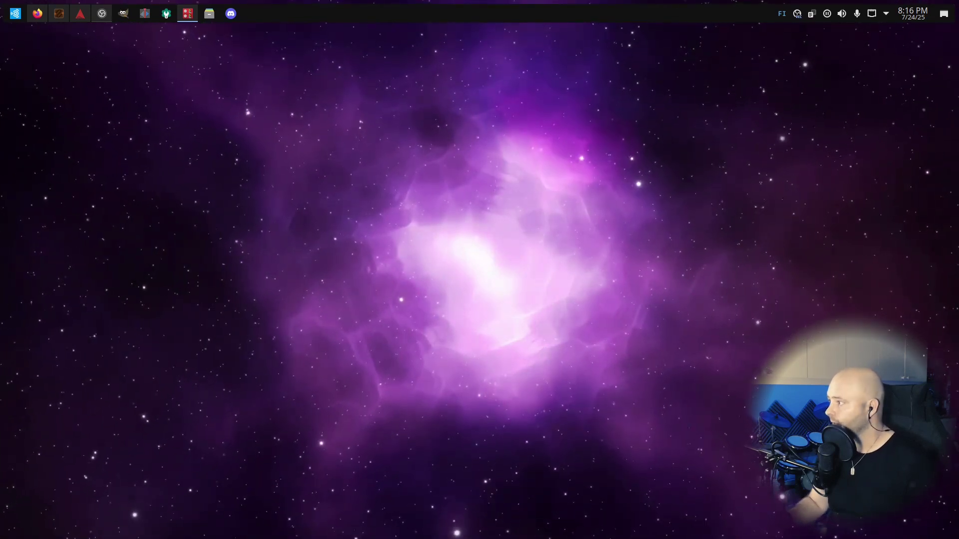
Enlarge the Sidechain Compressor Stereo window at upper left, keeping External as sidechain source
{"action": "left_click_drag", "start_coordinate": [456, 91], "coordinate": [200, 59]}
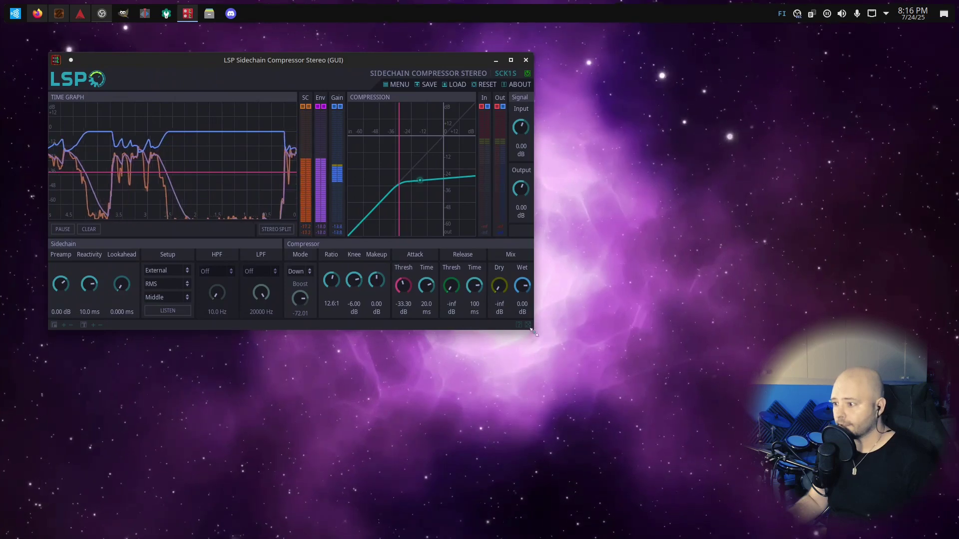
{"action": "left_click_drag", "start_coordinate": [533, 327], "coordinate": [760, 494]}
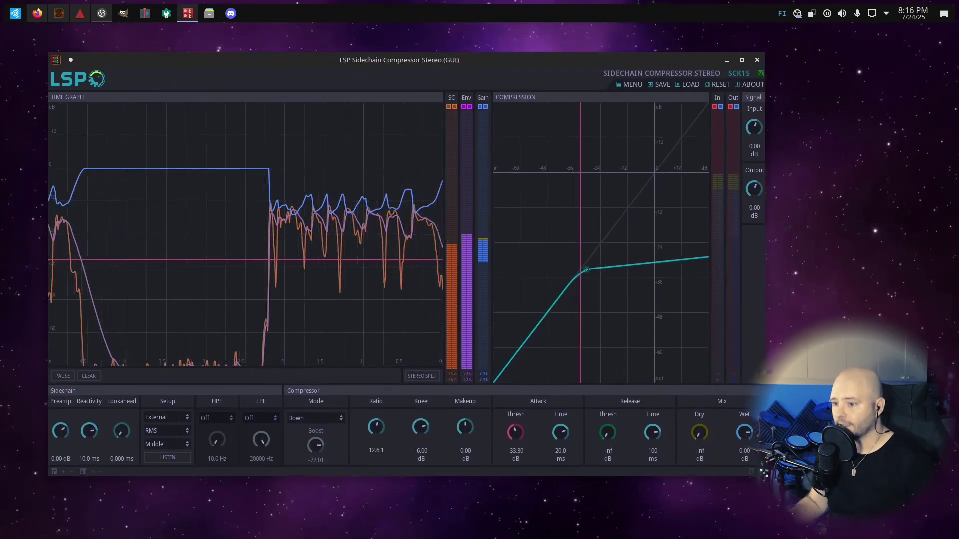
{"action": "mouse_move", "coordinate": [440, 65]}
{"action": "left_mouse_down"}
{"action": "mouse_move", "coordinate": [407, 49]}
{"action": "mouse_move", "coordinate": [425, 46]}
{"action": "left_mouse_up"}
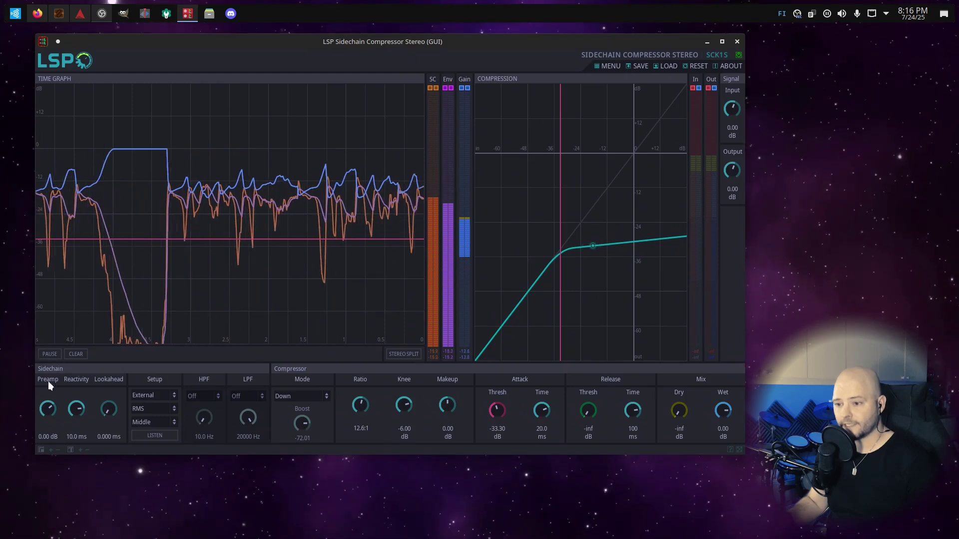
{"action": "left_click", "coordinate": [168, 397]}
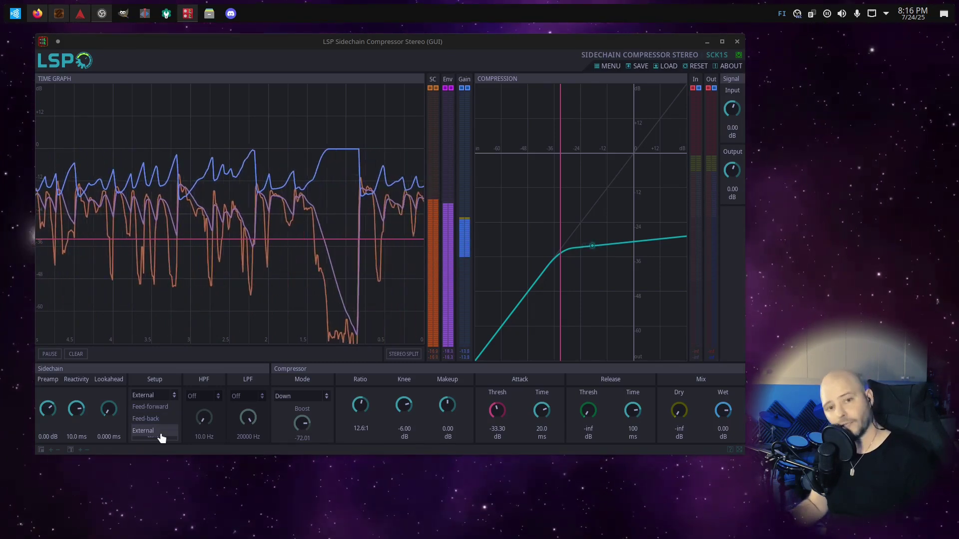
{"action": "left_click", "coordinate": [161, 435]}
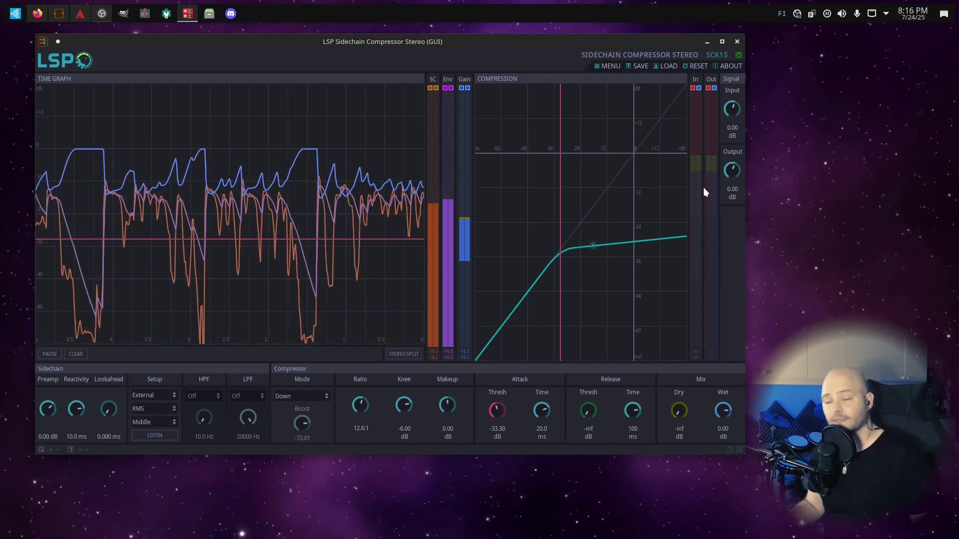
{"action": "left_click_drag", "start_coordinate": [473, 42], "coordinate": [476, 38]}
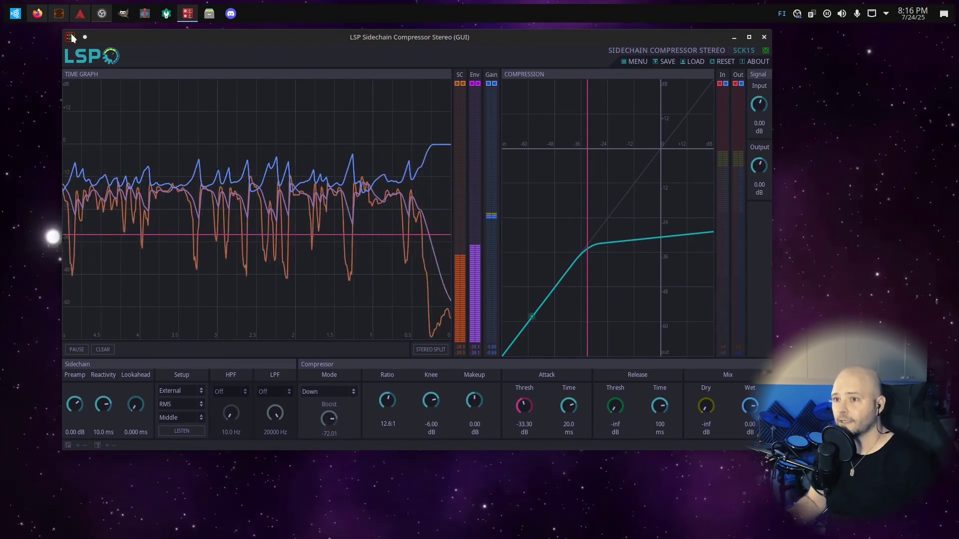
{"action": "left_click", "coordinate": [38, 13]}
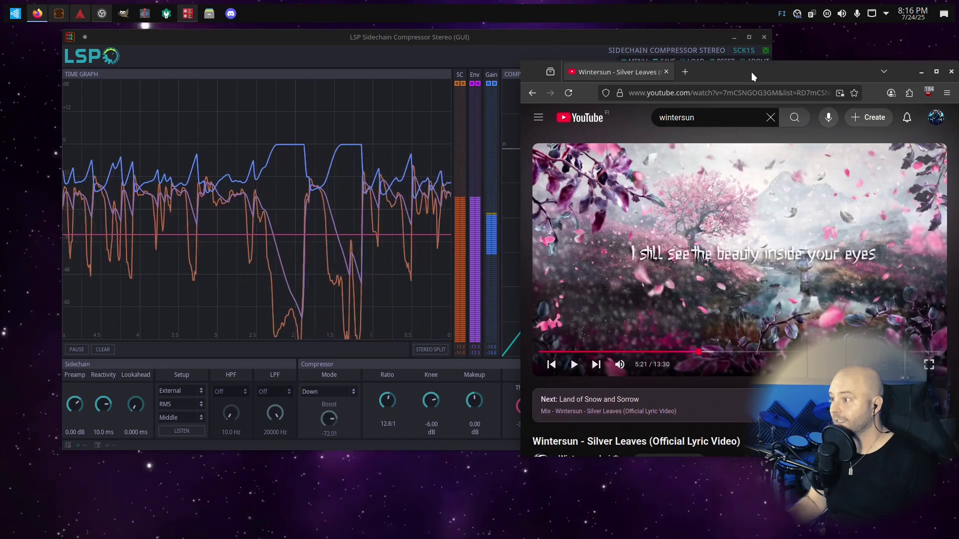
{"action": "left_click_drag", "start_coordinate": [750, 72], "coordinate": [240, 67]}
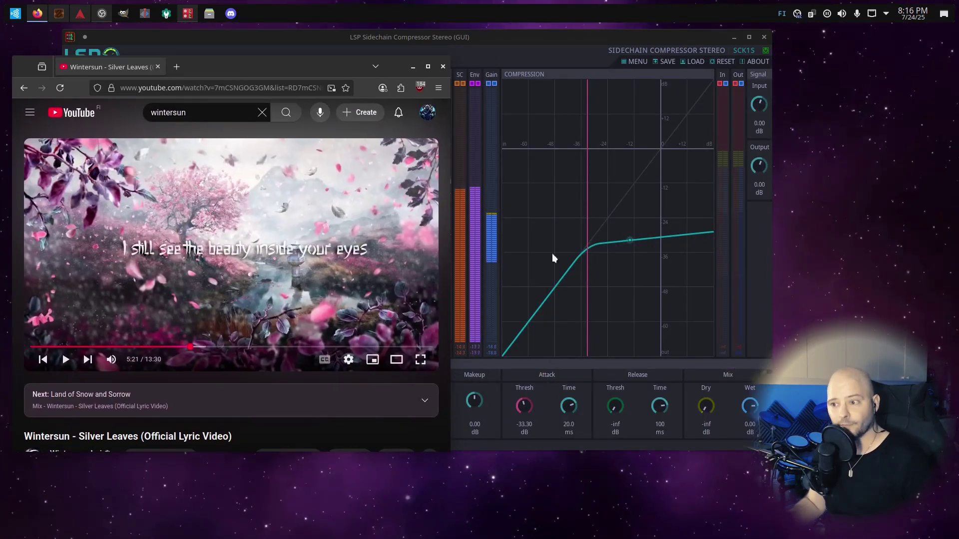
{"action": "mouse_move", "coordinate": [232, 255]}
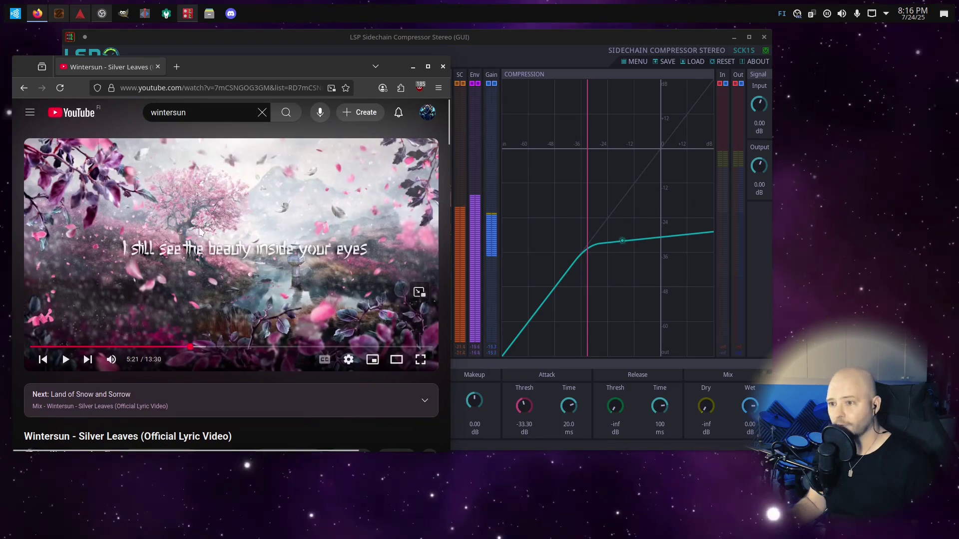
{"action": "left_click", "coordinate": [201, 232]}
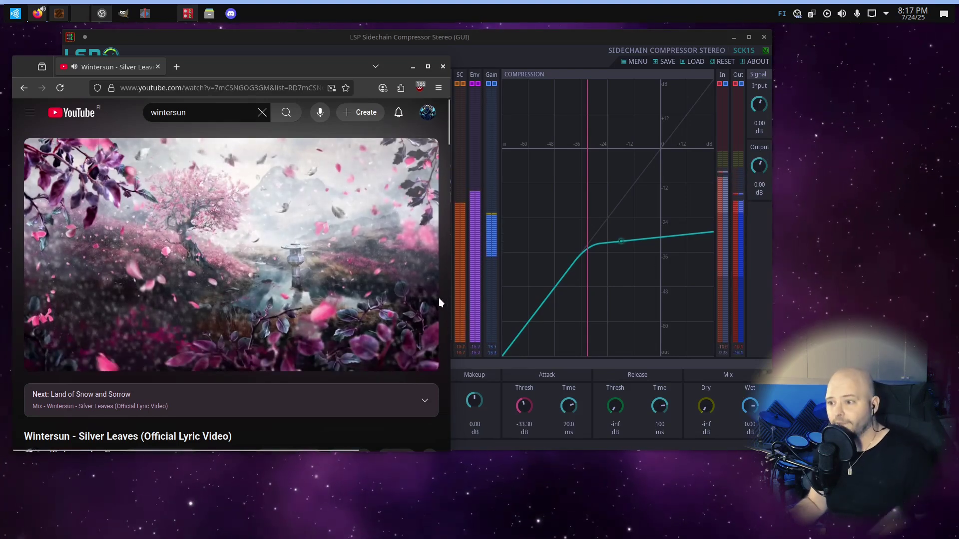
{"action": "left_click", "coordinate": [404, 224]}
{"action": "left_click", "coordinate": [413, 67]}
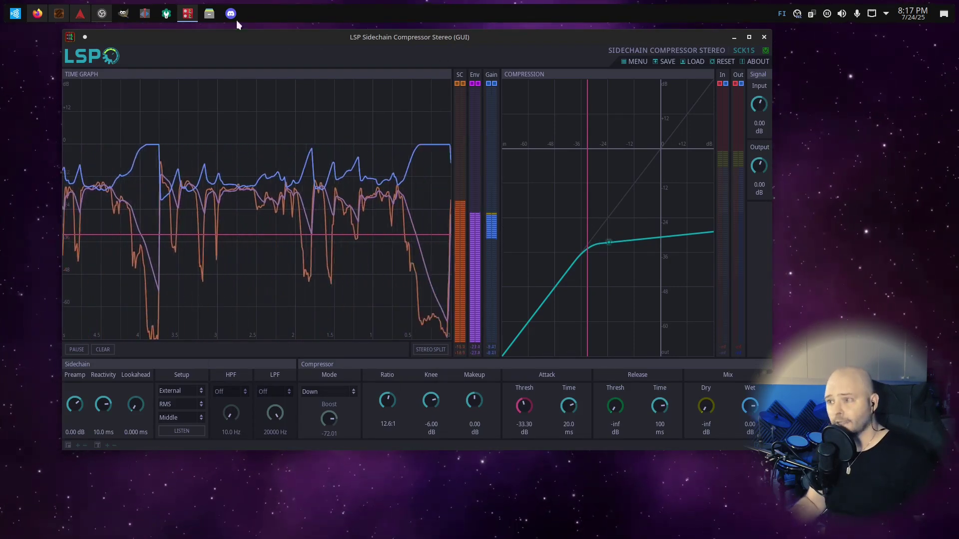
{"action": "left_click_drag", "start_coordinate": [323, 34], "coordinate": [320, 47]}
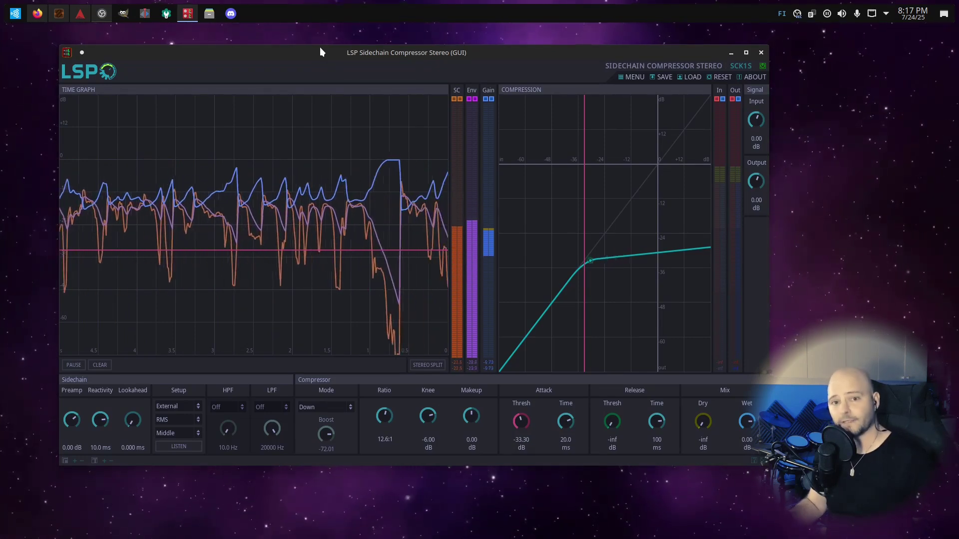
Close the sidechain compressor editor, then browse the LSP plugins without adding any
{"action": "left_click", "coordinate": [762, 52]}
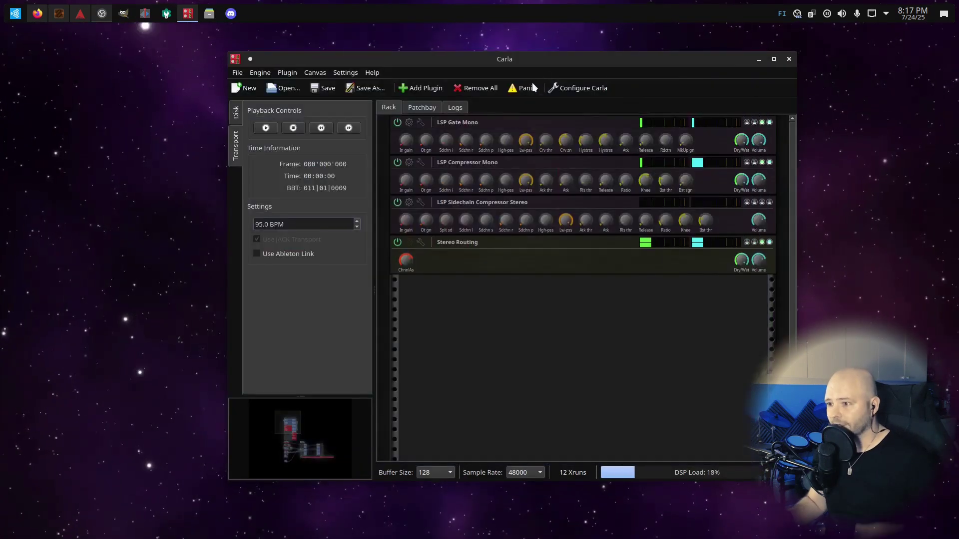
{"action": "left_click", "coordinate": [424, 87]}
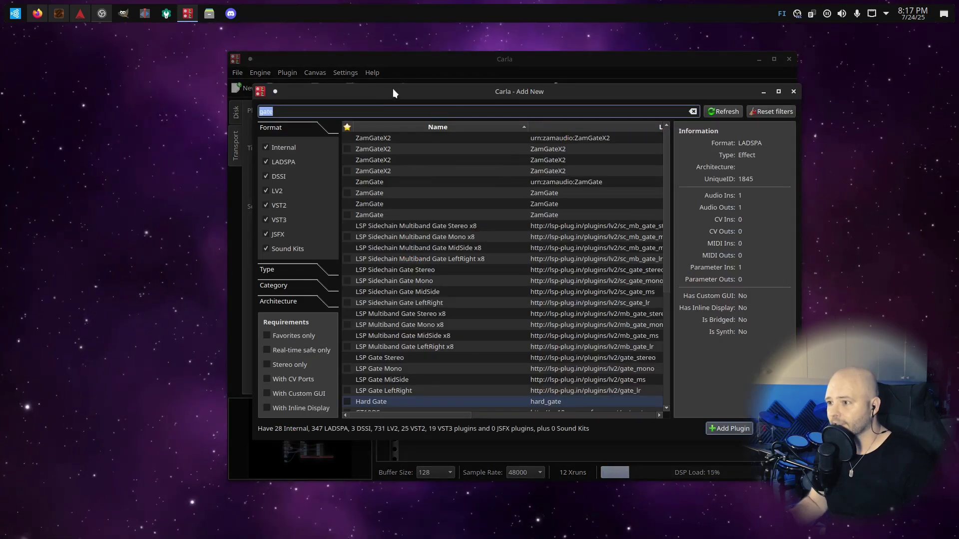
{"action": "type", "text": "LSP"}
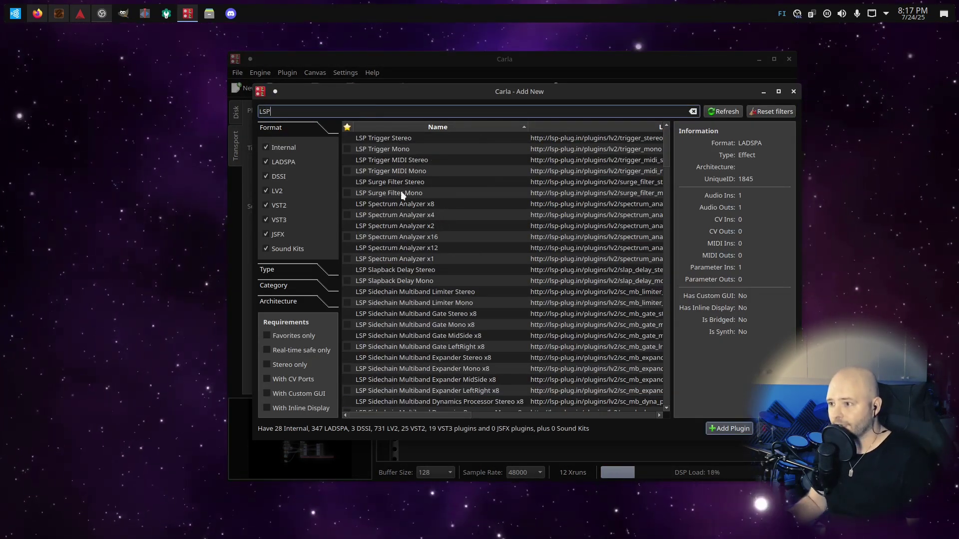
{"action": "scroll", "coordinate": [413, 199], "scroll_direction": "down", "scroll_amount": 3}
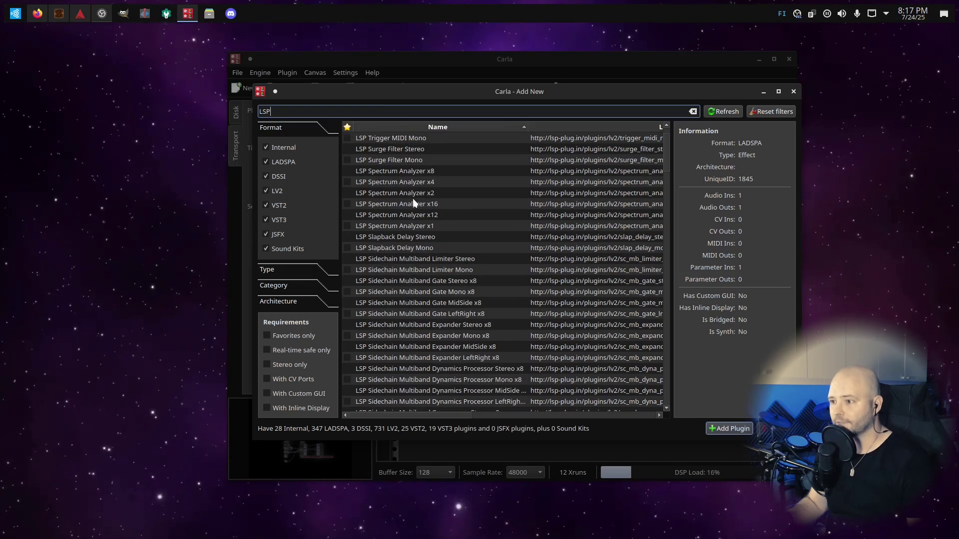
{"action": "scroll", "coordinate": [413, 199], "scroll_direction": "down", "scroll_amount": 3}
{"action": "scroll", "coordinate": [413, 199], "scroll_direction": "down", "scroll_amount": 2}
{"action": "scroll", "coordinate": [414, 199], "scroll_direction": "down", "scroll_amount": 3}
{"action": "scroll", "coordinate": [433, 187], "scroll_direction": "down", "scroll_amount": 2}
{"action": "scroll", "coordinate": [433, 186], "scroll_direction": "down", "scroll_amount": 2}
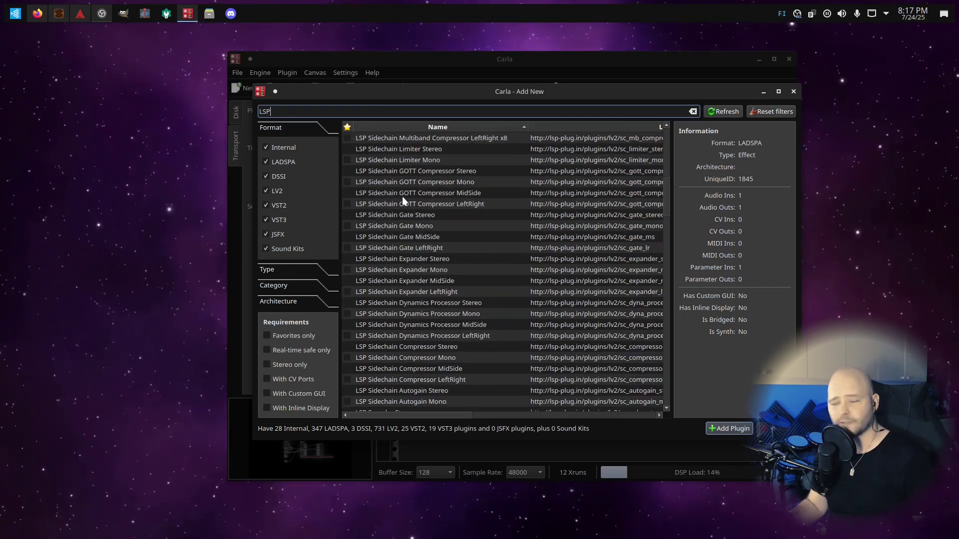
{"action": "scroll", "coordinate": [417, 205], "scroll_direction": "down", "scroll_amount": 3}
{"action": "scroll", "coordinate": [419, 214], "scroll_direction": "down", "scroll_amount": 3}
{"action": "scroll", "coordinate": [417, 203], "scroll_direction": "down", "scroll_amount": 2}
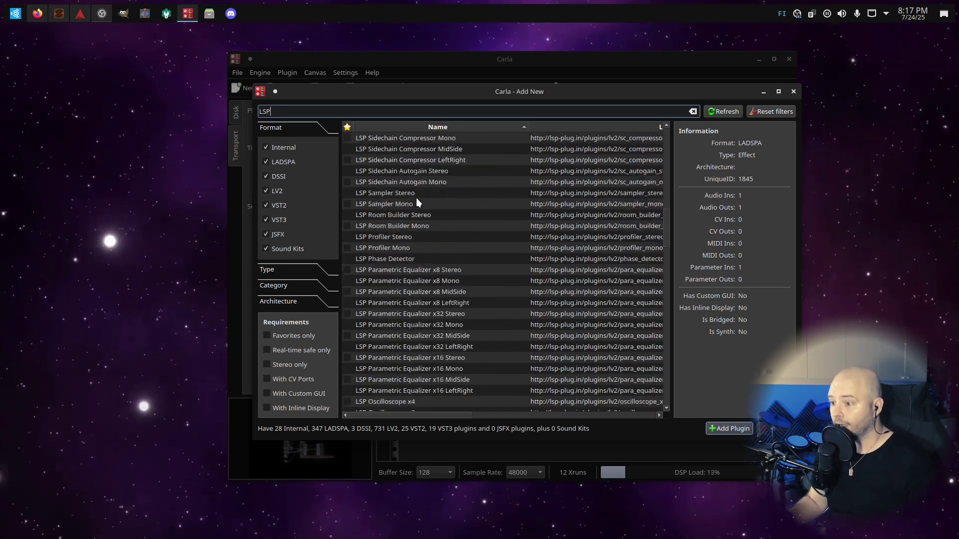
{"action": "scroll", "coordinate": [415, 198], "scroll_direction": "down", "scroll_amount": 3}
{"action": "scroll", "coordinate": [416, 198], "scroll_direction": "down", "scroll_amount": 3}
{"action": "scroll", "coordinate": [415, 199], "scroll_direction": "down", "scroll_amount": 3}
{"action": "scroll", "coordinate": [416, 197], "scroll_direction": "down", "scroll_amount": 3}
{"action": "scroll", "coordinate": [415, 197], "scroll_direction": "down", "scroll_amount": 4}
{"action": "scroll", "coordinate": [416, 197], "scroll_direction": "down", "scroll_amount": 4}
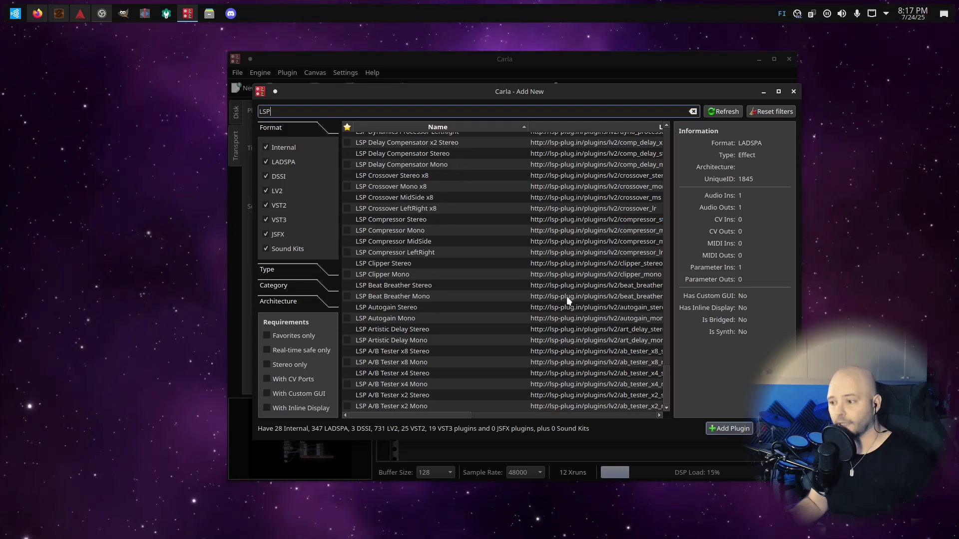
{"action": "scroll", "coordinate": [647, 359], "scroll_direction": "up", "scroll_amount": 4}
{"action": "scroll", "coordinate": [646, 346], "scroll_direction": "up", "scroll_amount": 4}
{"action": "scroll", "coordinate": [660, 323], "scroll_direction": "up", "scroll_amount": 4}
{"action": "left_click", "coordinate": [793, 91]}
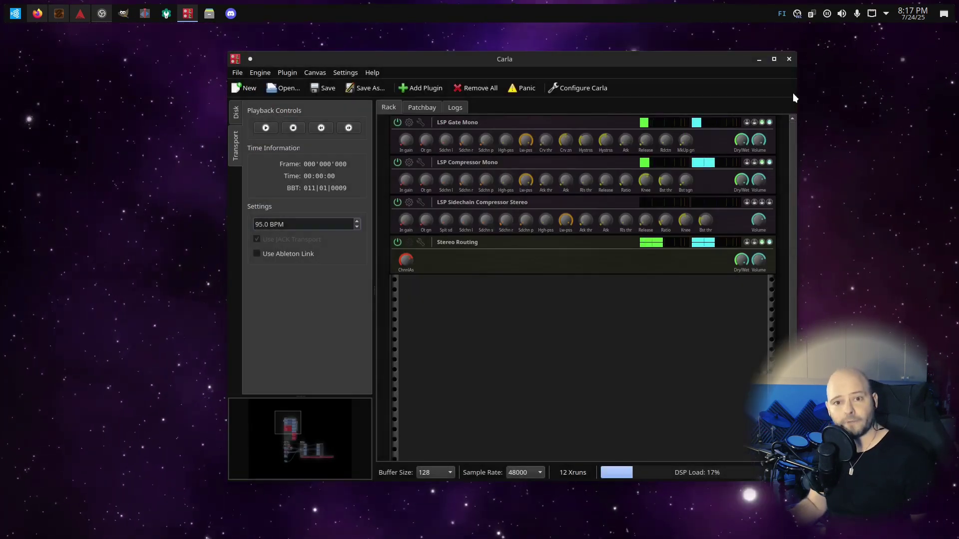